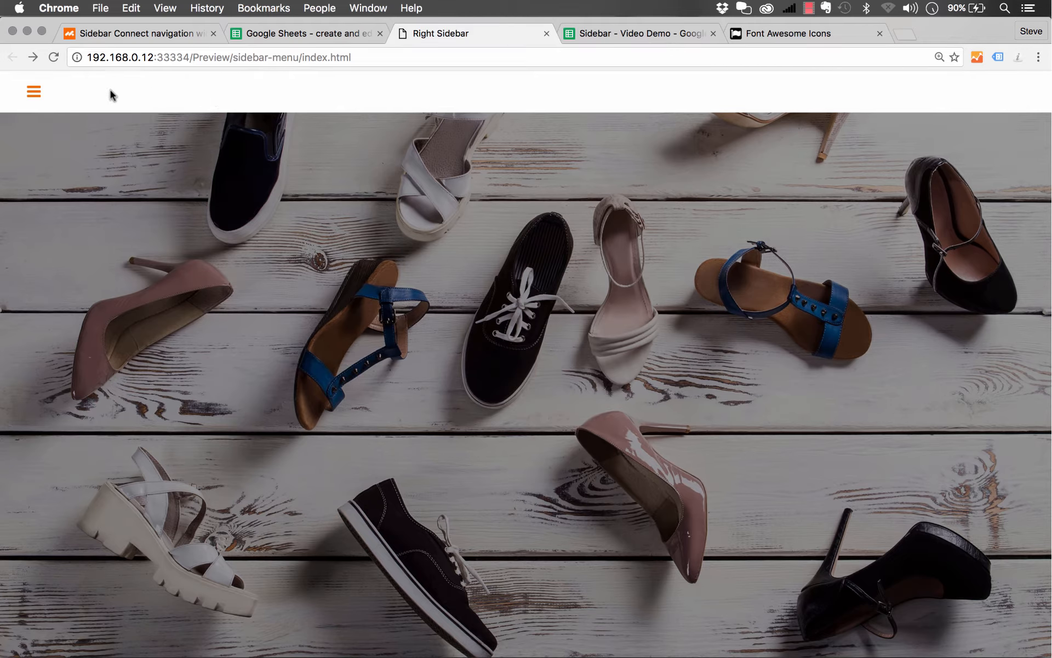
# Step: Open the sidebar menu in the site preview and expand its Services and Print Design submenus
pyautogui.click(36, 93)
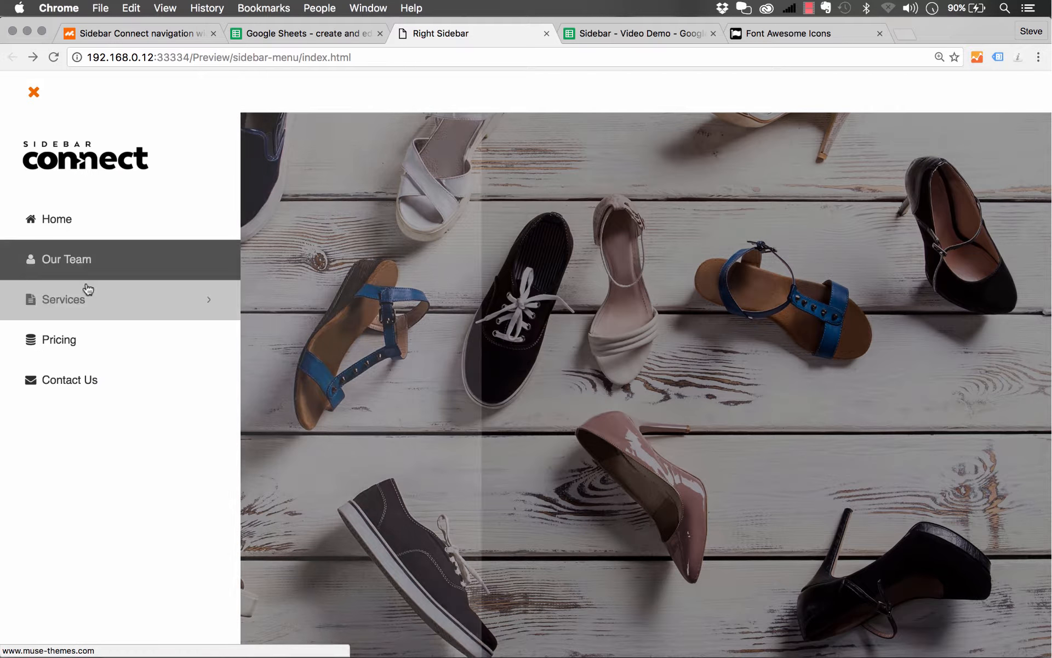
pyautogui.click(84, 287)
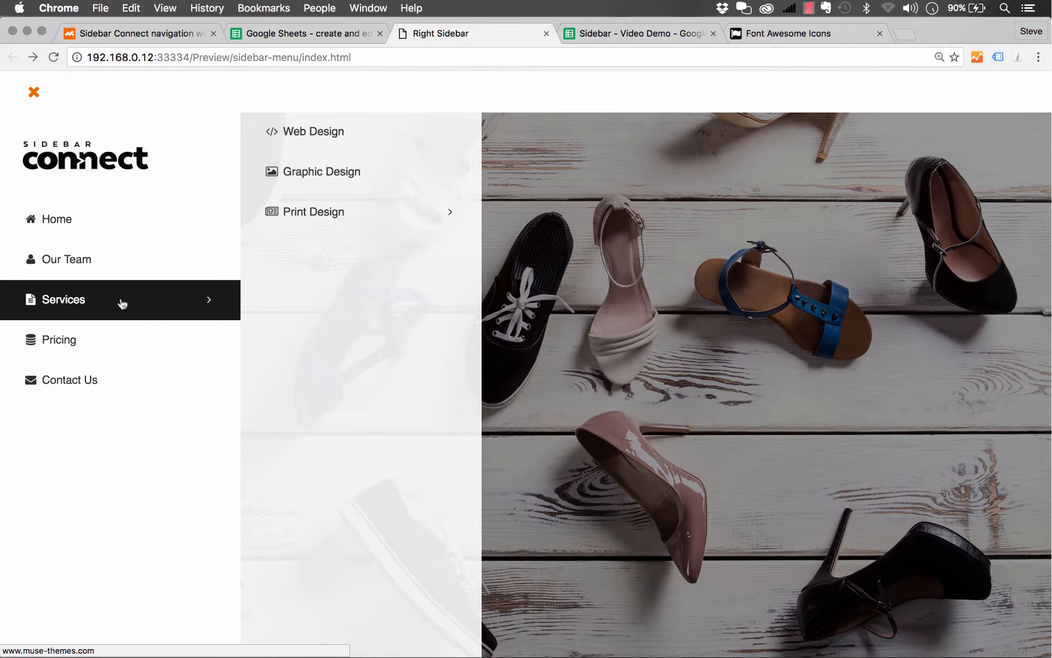
pyautogui.click(356, 211)
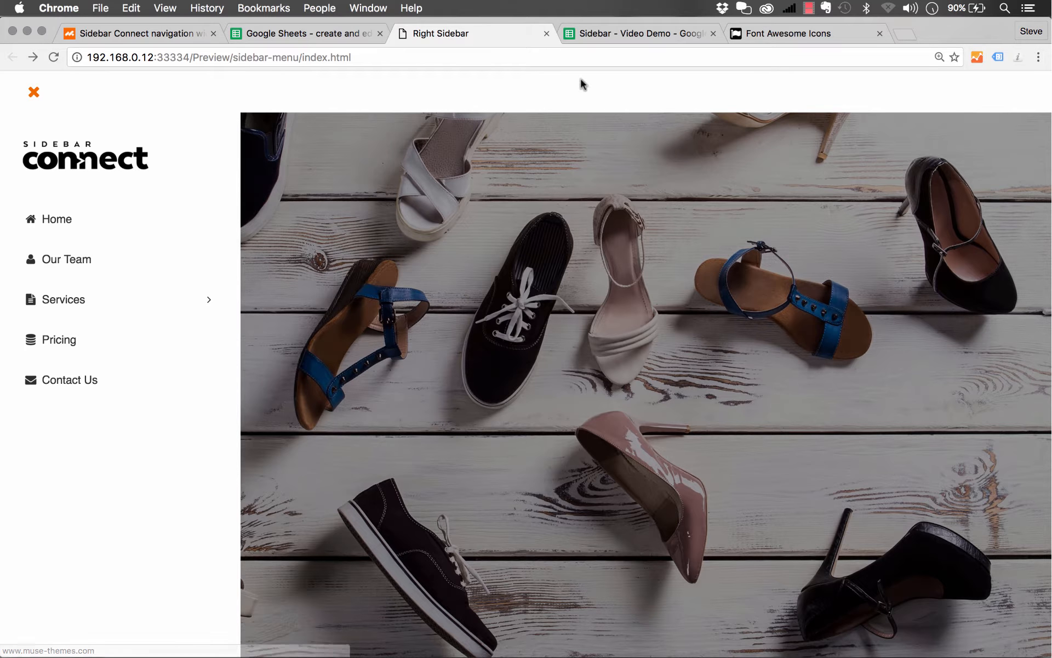
# Step: In the Sidebar - Video Demo spreadsheet, rename the Our Team menu item to "About Us"
pyautogui.click(630, 34)
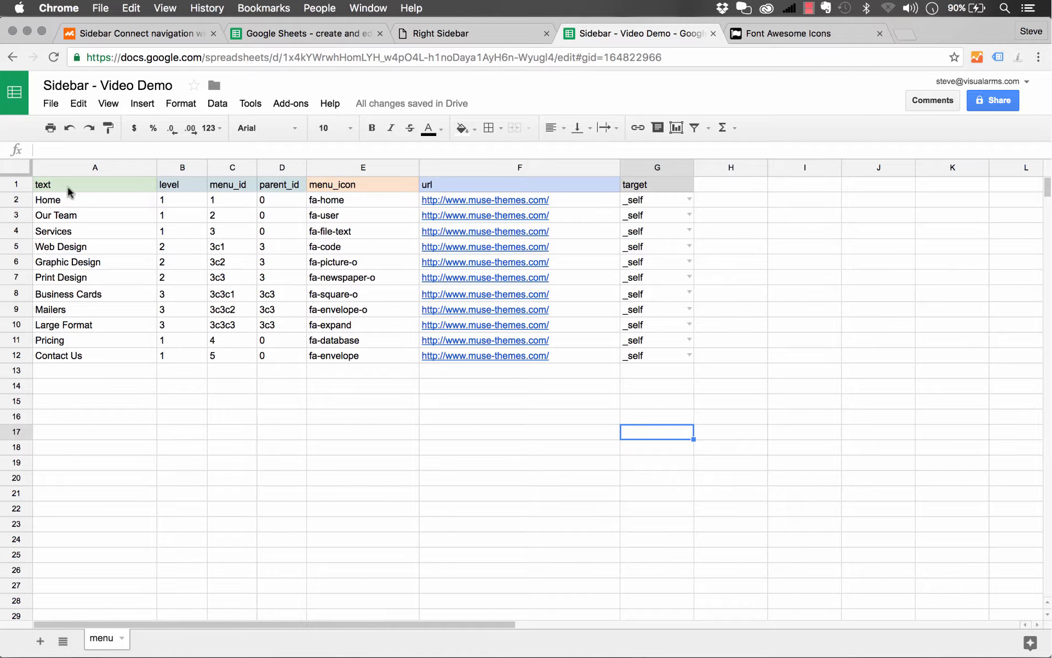
pyautogui.click(59, 214)
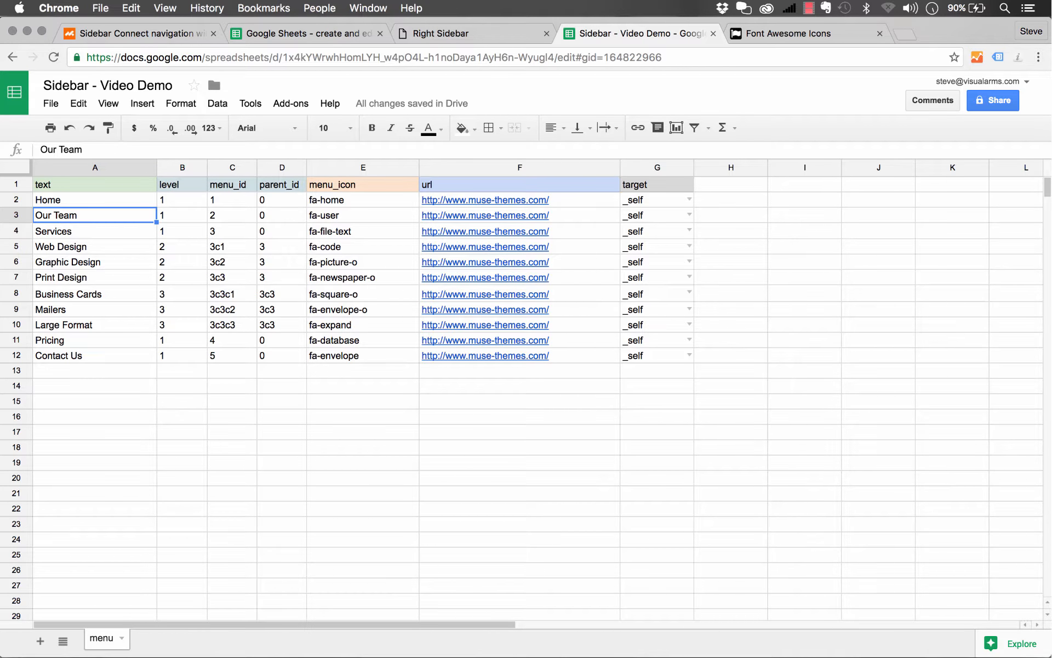
pyautogui.write('About Us')
pyautogui.press('Return')
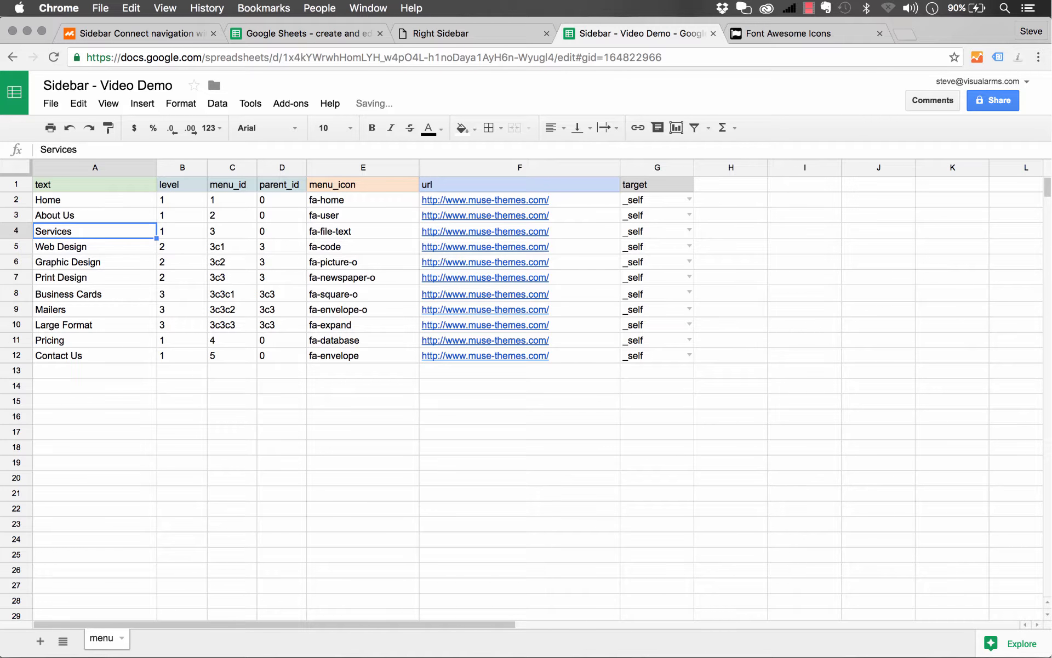
pyautogui.click(561, 219)
pyautogui.doubleClick(565, 219)
pyautogui.write('pag')
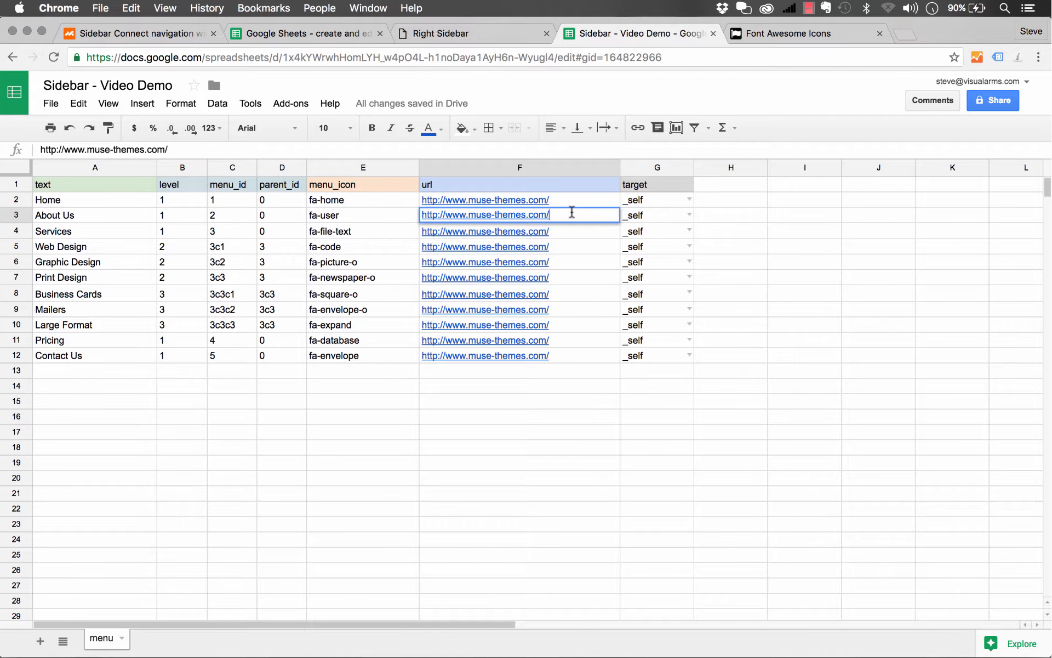
pyautogui.write('es/about')
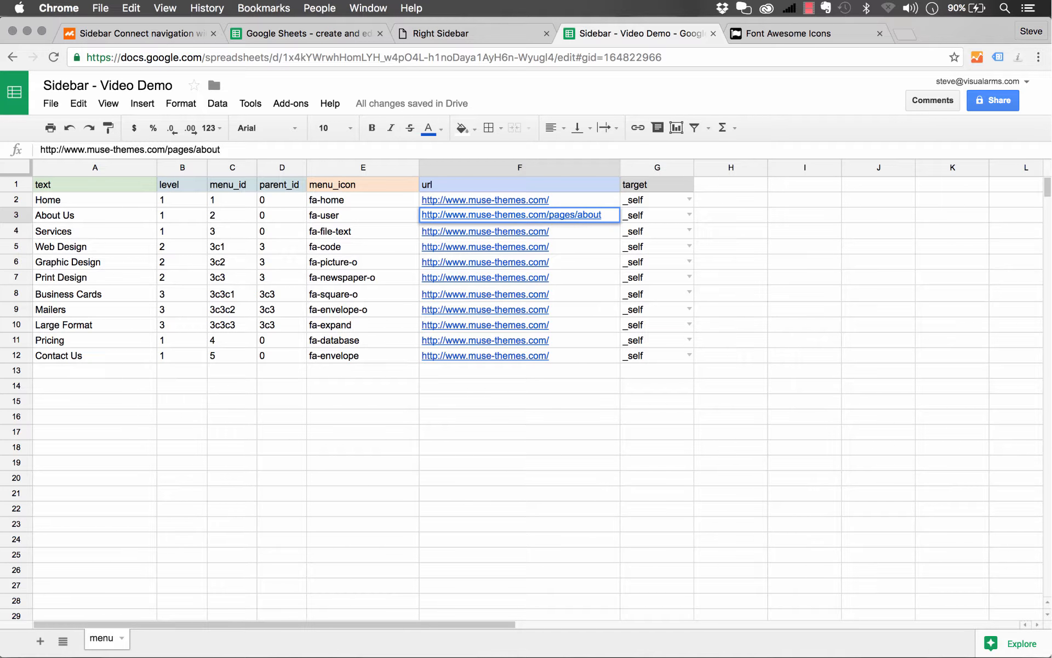
pyautogui.press('Return')
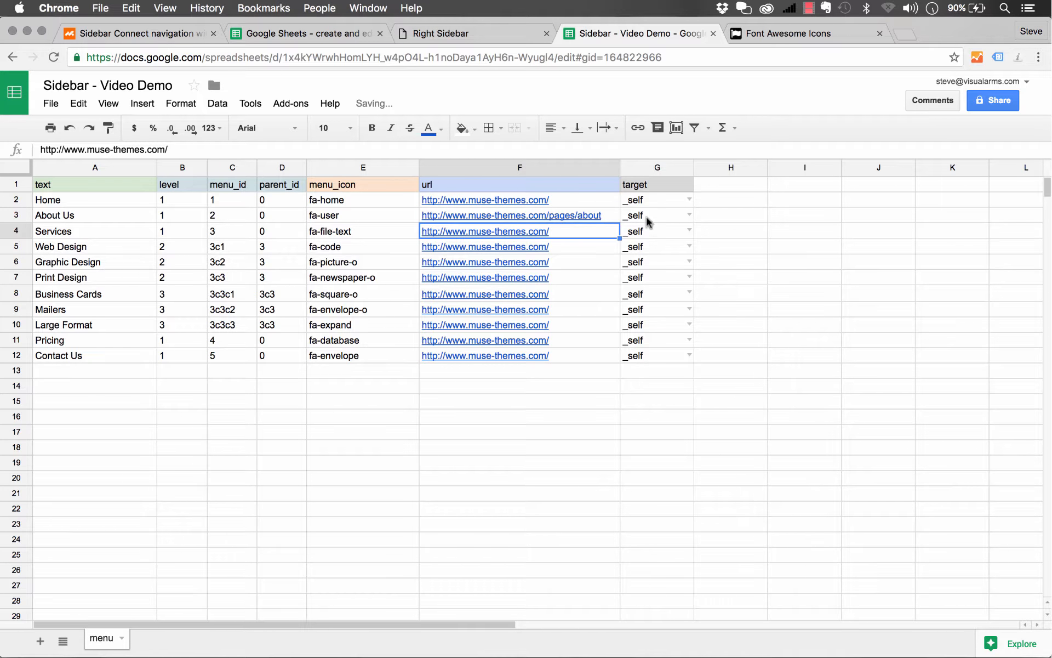
# Step: Set the About Us row's target to _blank
pyautogui.click(679, 218)
pyautogui.click(680, 217)
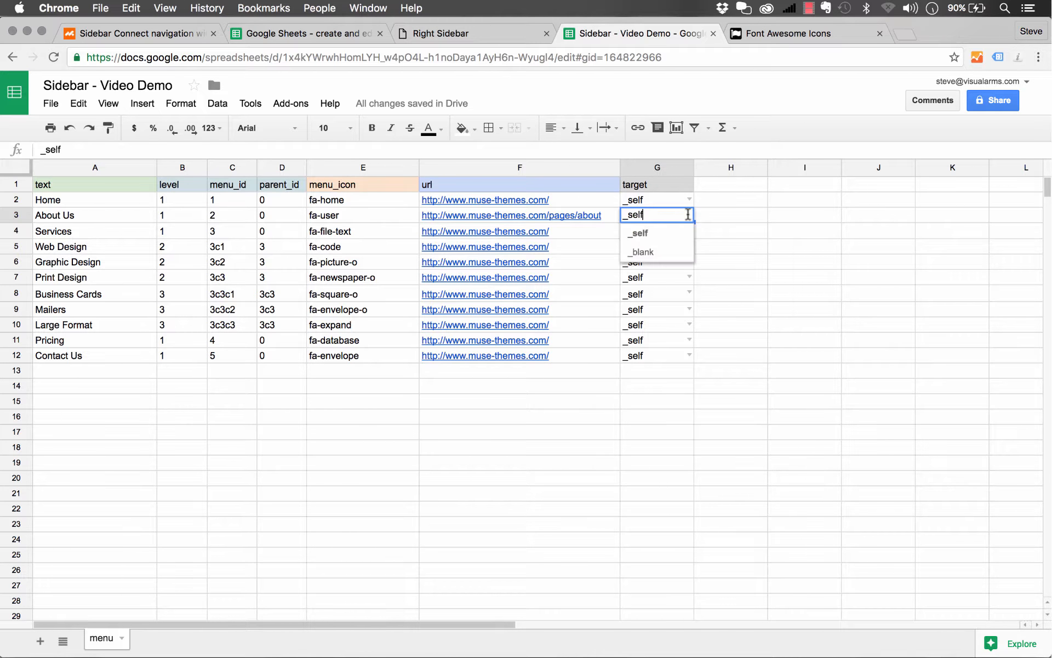
pyautogui.click(635, 253)
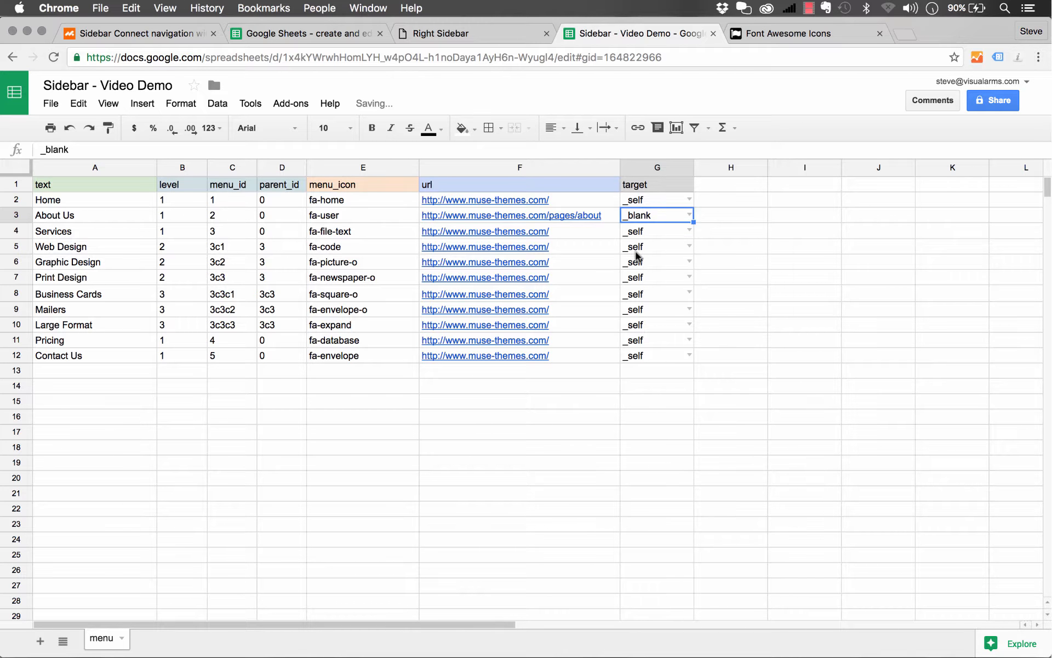
pyautogui.click(720, 251)
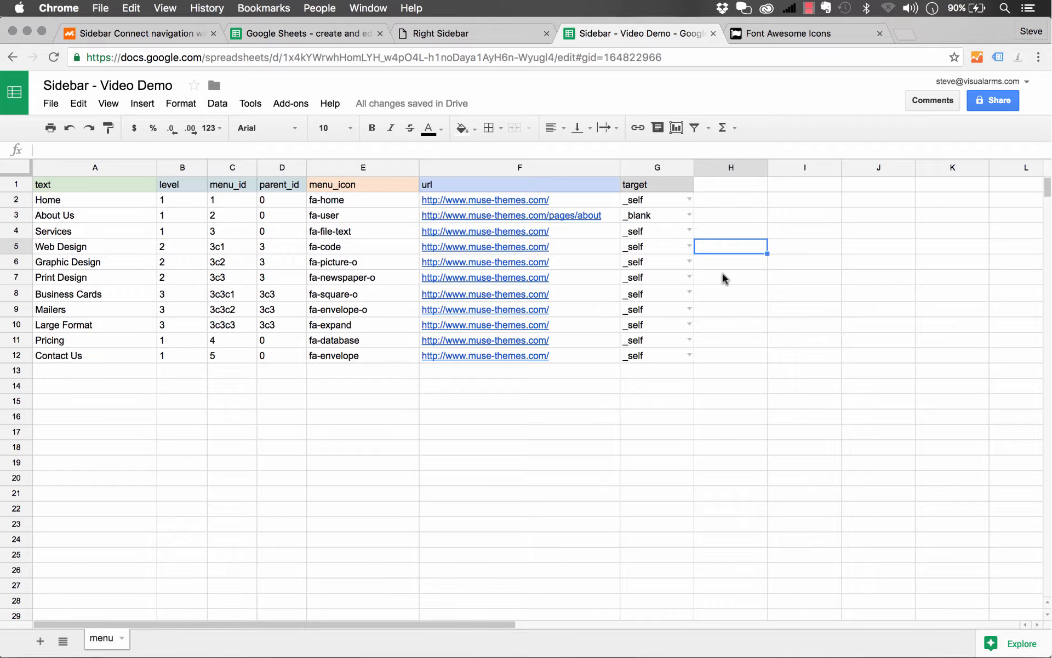
# Step: Reload the Right Sidebar preview and follow the About Us link in its sidebar menu
pyautogui.click(468, 33)
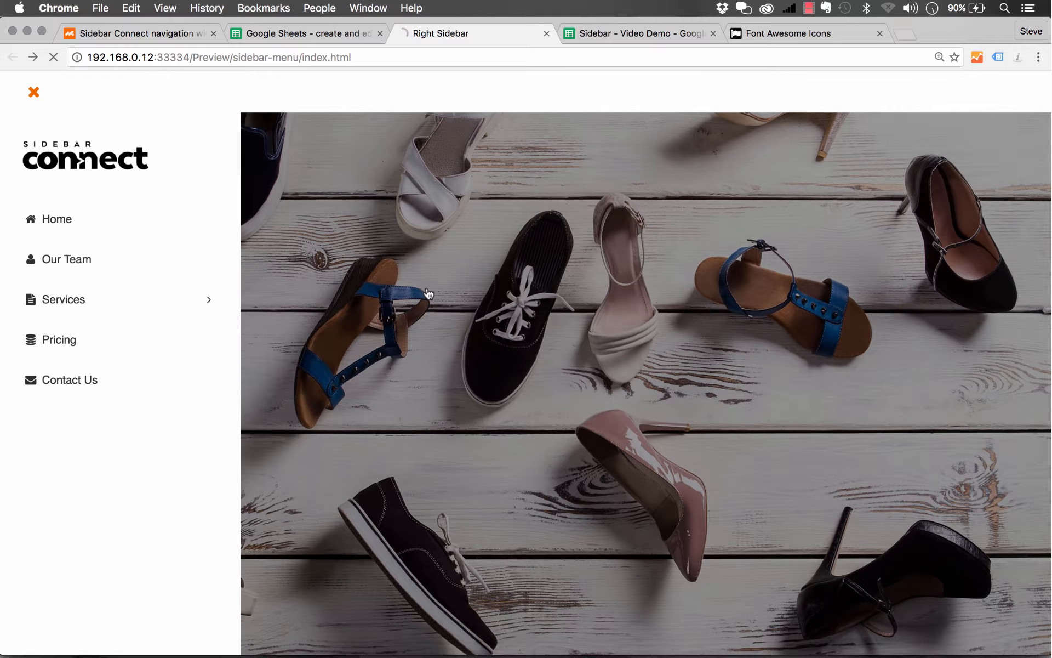
pyautogui.click(429, 293)
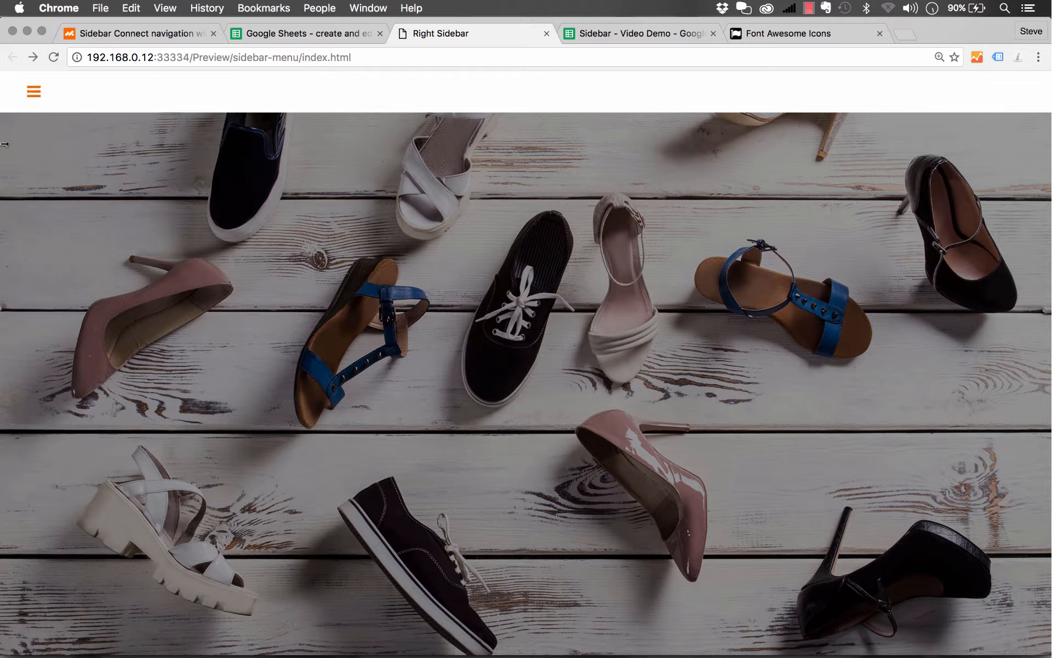
pyautogui.click(35, 94)
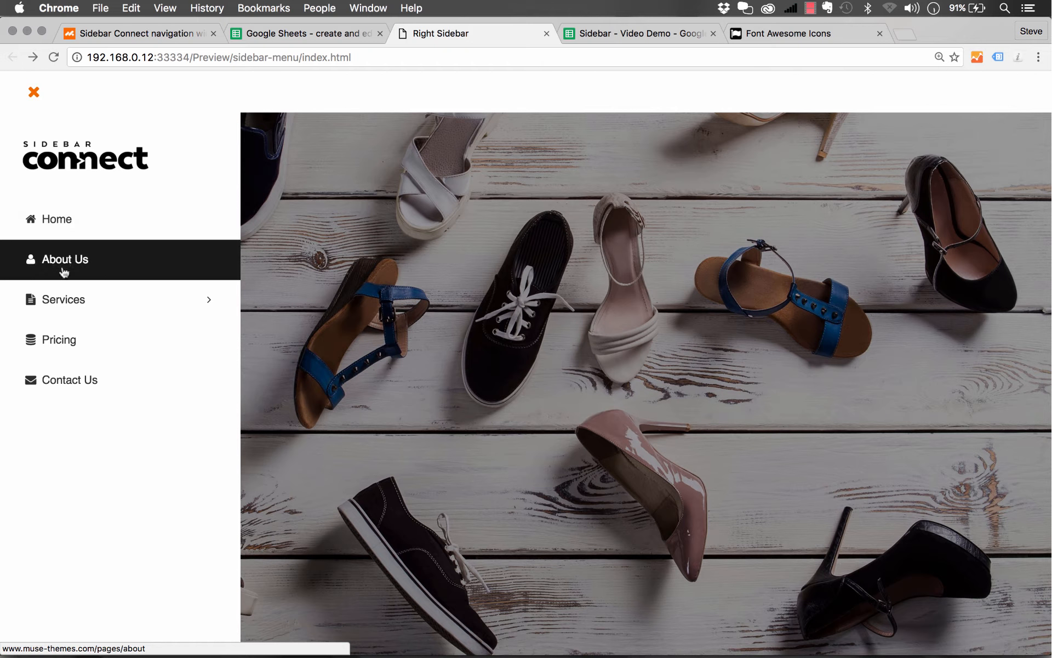
pyautogui.click(80, 261)
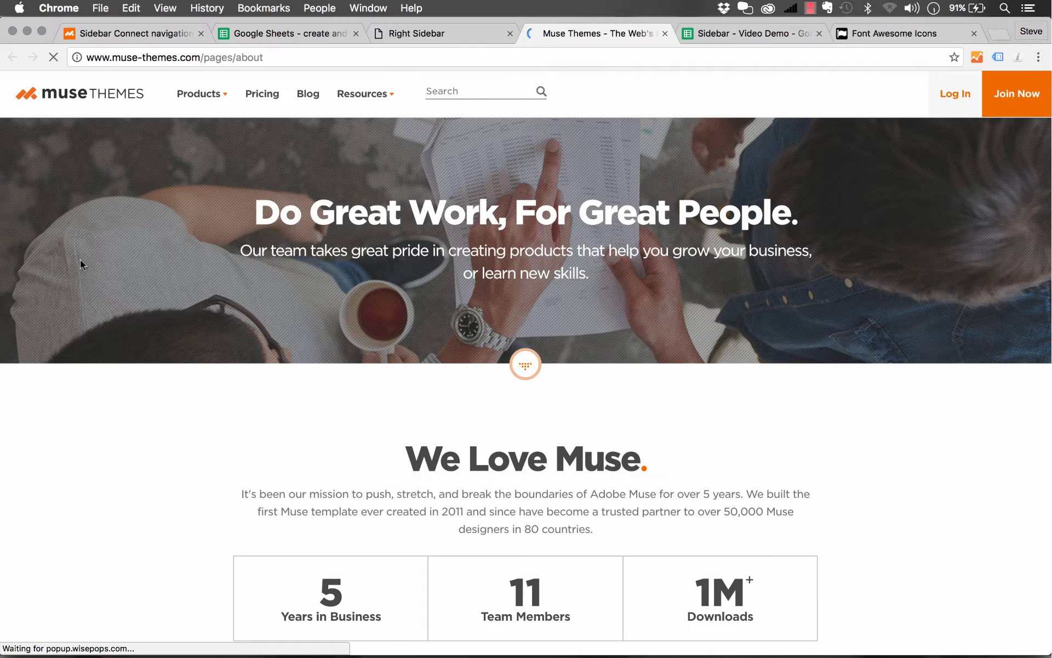
# Step: Check the Services and Print Design submenus in the Right Sidebar preview, and go back to the menu spreadsheet
pyautogui.click(451, 34)
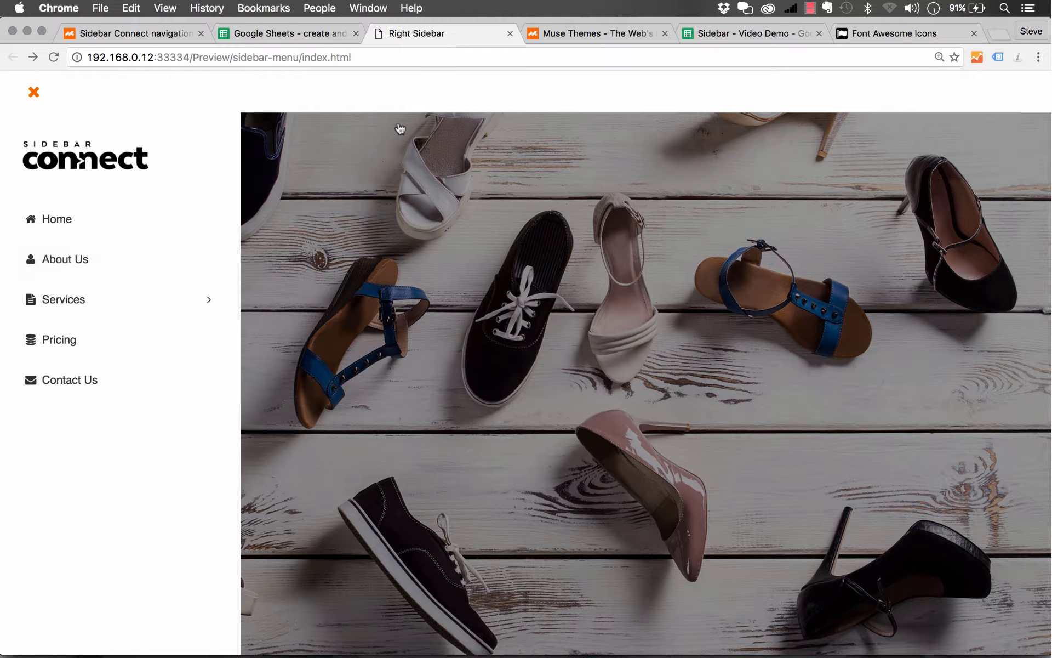
pyautogui.click(206, 303)
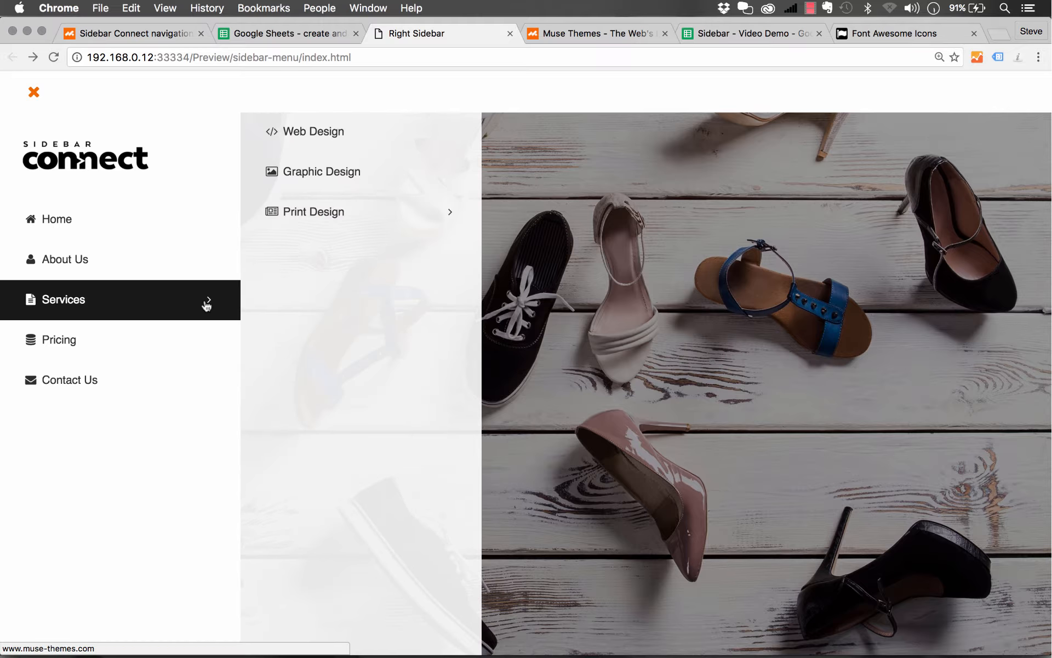
pyautogui.click(351, 213)
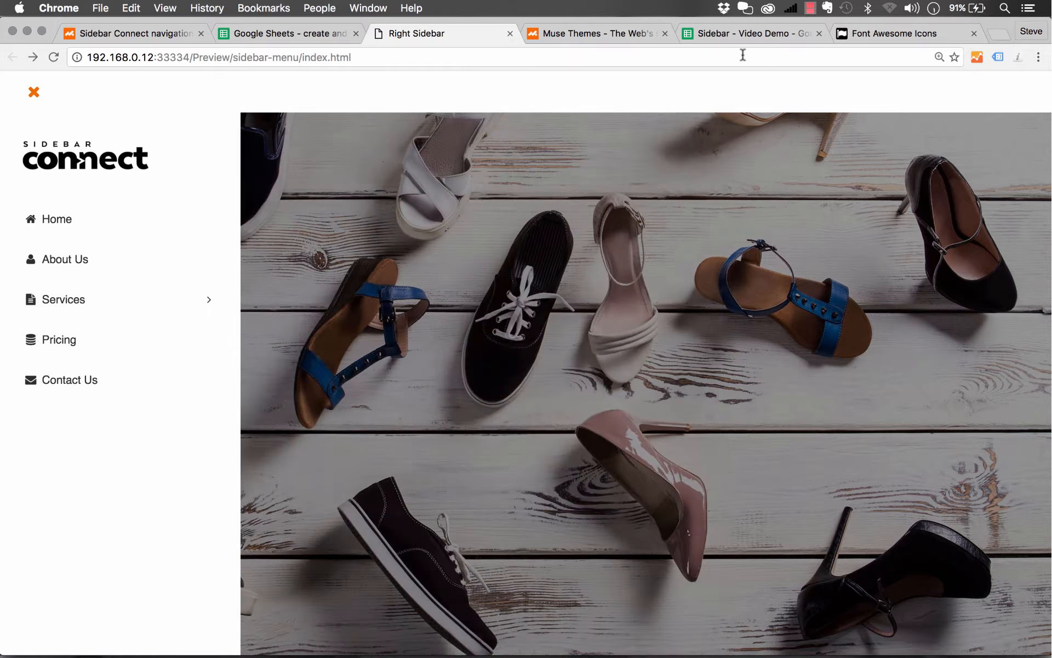
pyautogui.click(740, 34)
pyautogui.click(578, 463)
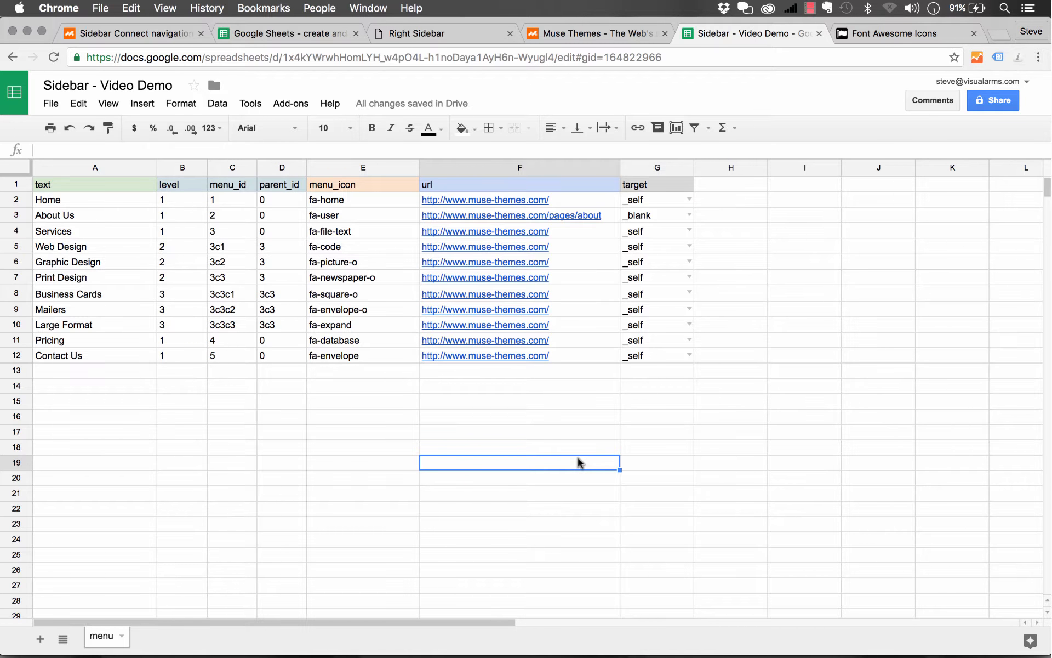
# Step: Check the preview's Services and Print Design submenus at mobile width, and restore the full-width window with the sidebar closed
pyautogui.click(446, 37)
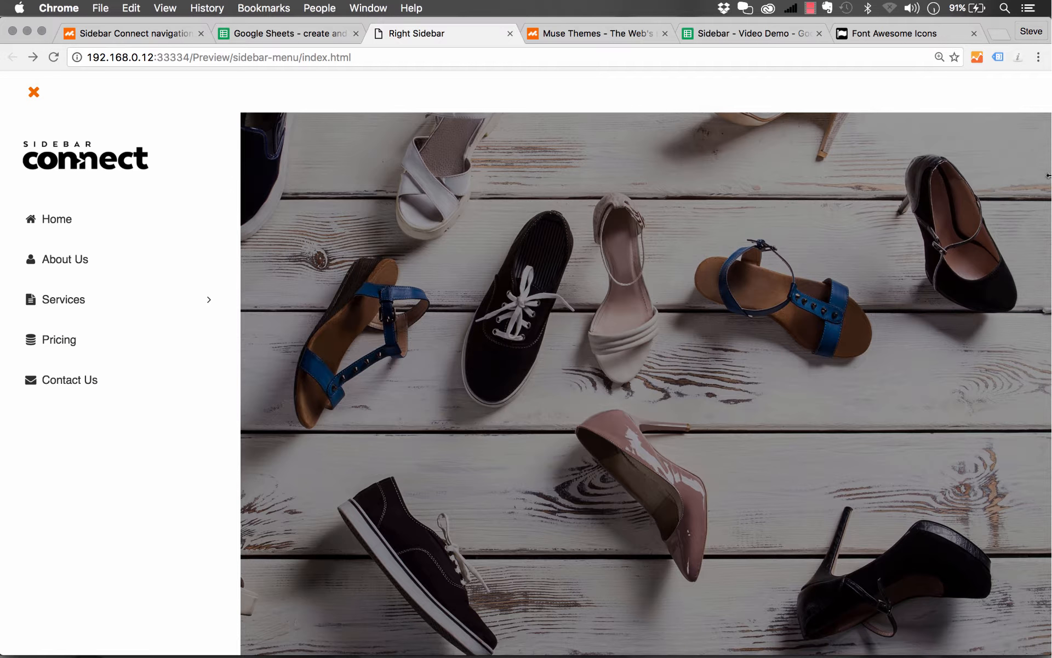
pyautogui.moveTo(1048, 176); pyautogui.dragTo(295, 201)
pyautogui.click(34, 94)
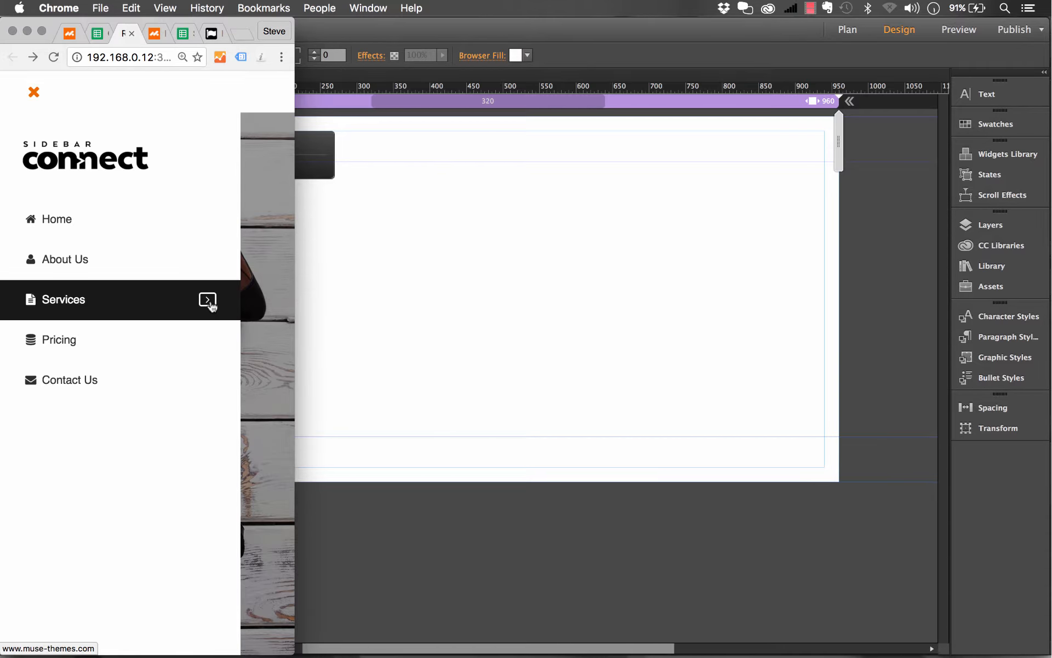
pyautogui.click(209, 302)
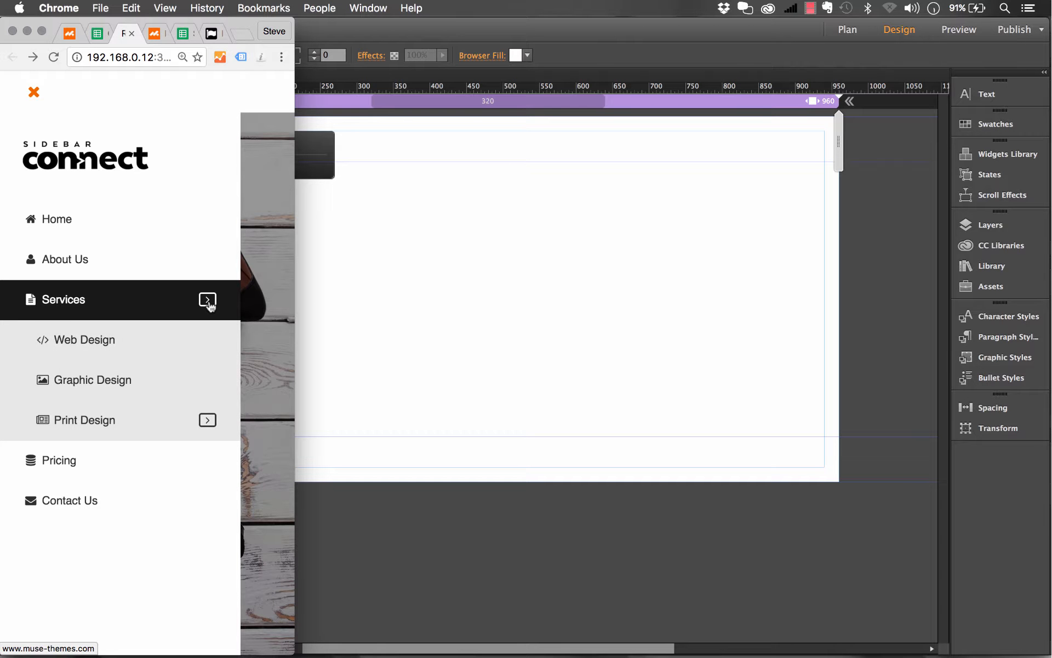
pyautogui.click(210, 425)
pyautogui.click(211, 425)
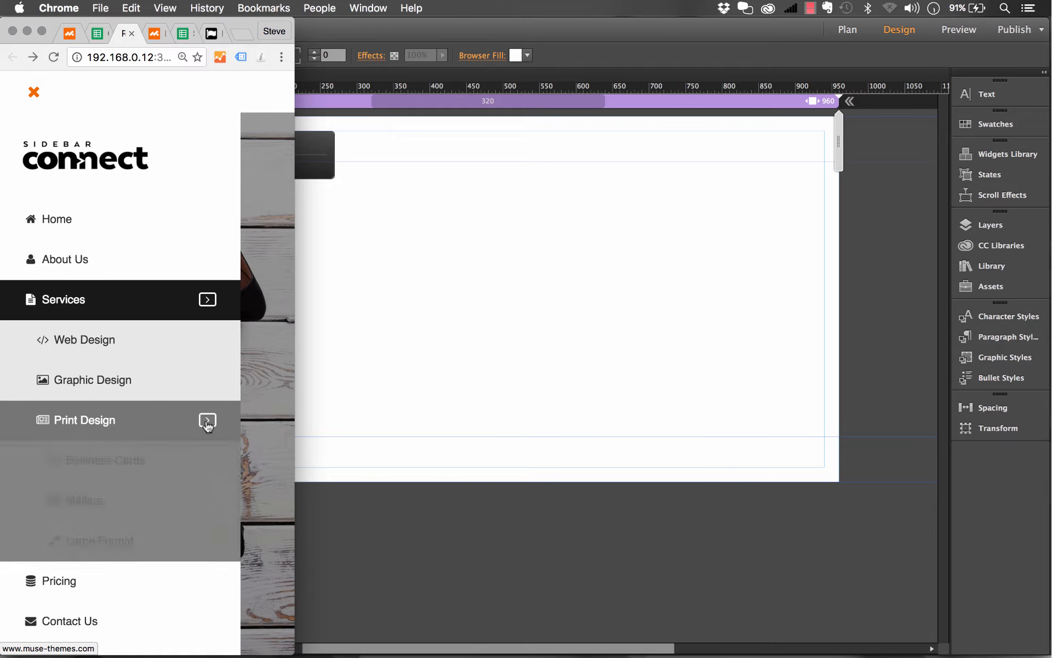
pyautogui.click(208, 302)
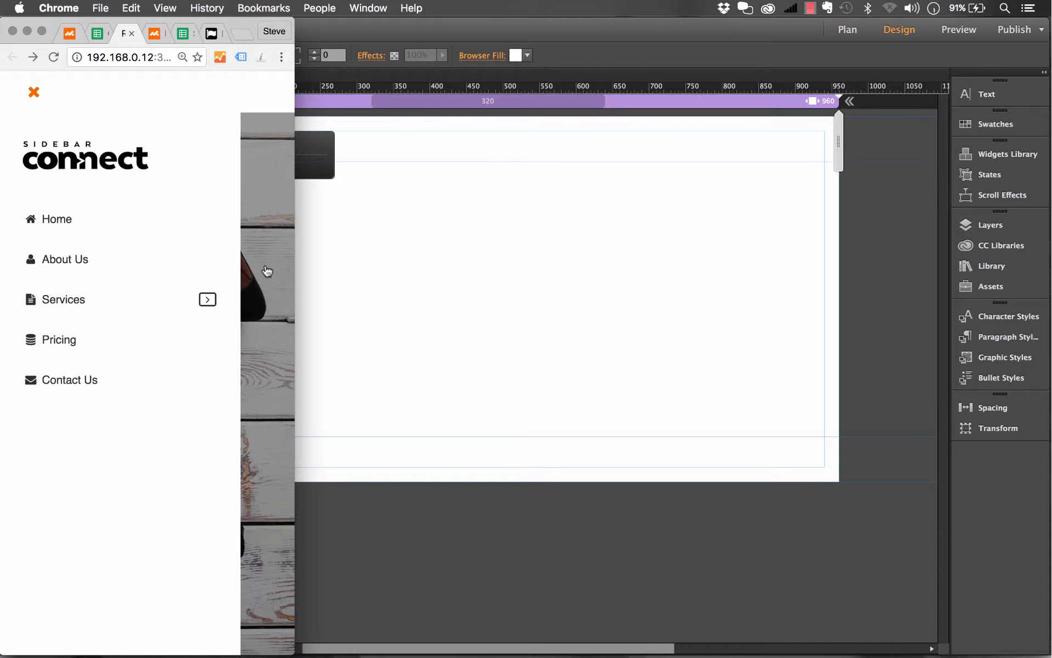
pyautogui.moveTo(296, 159); pyautogui.dragTo(1048, 157)
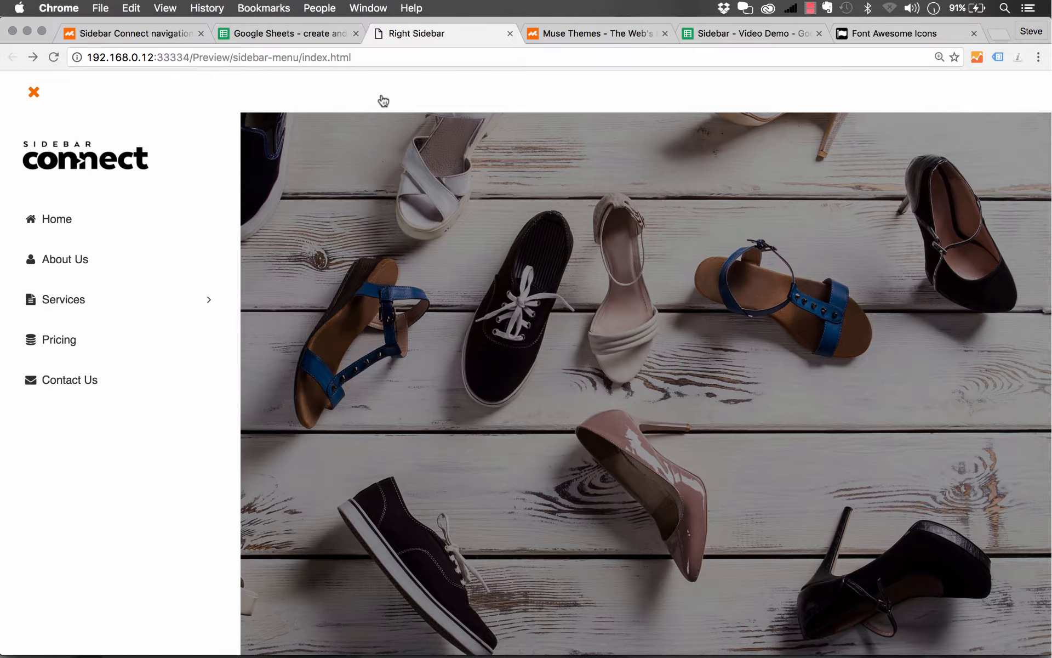
pyautogui.click(33, 92)
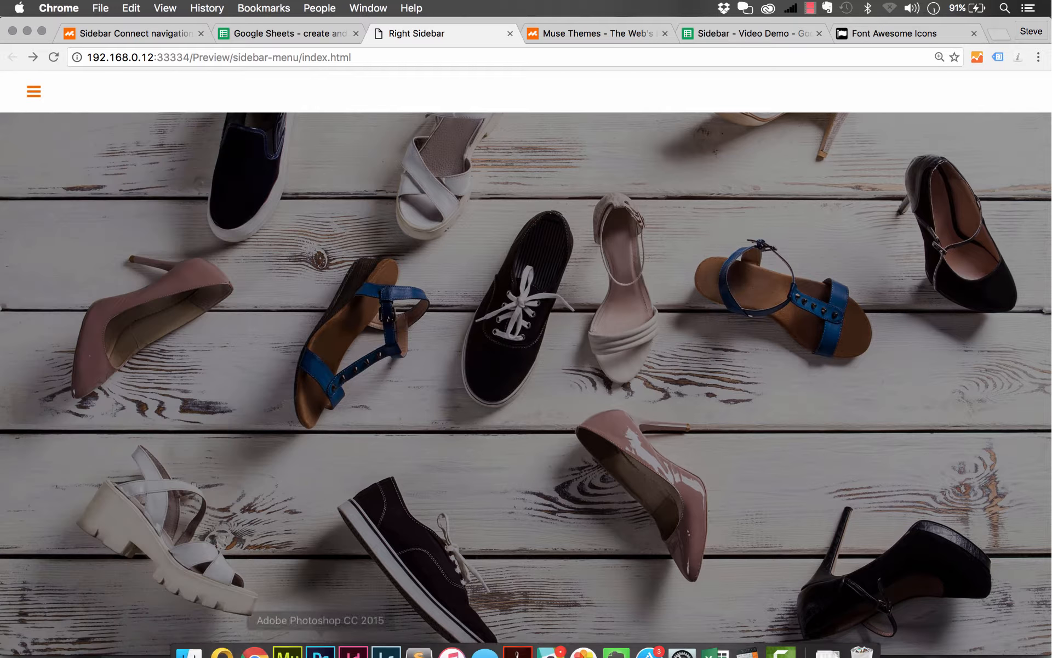
# Step: Switch to Adobe Muse, create a new site with the default settings and open its Home page for design
pyautogui.click(291, 641)
pyautogui.click(278, 156)
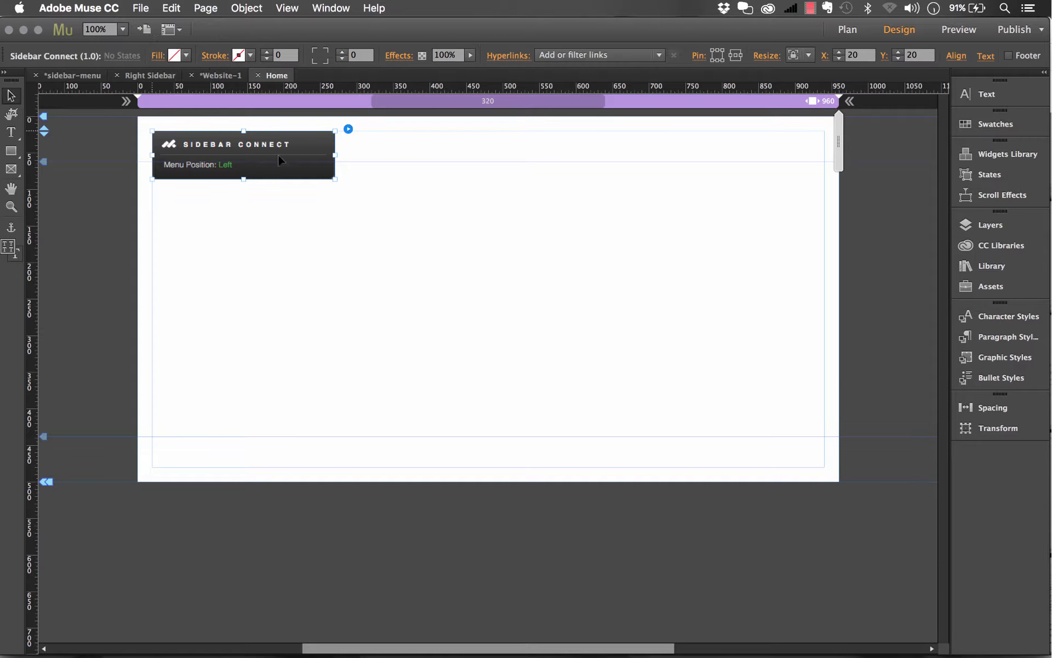
pyautogui.click(140, 7)
pyautogui.click(156, 21)
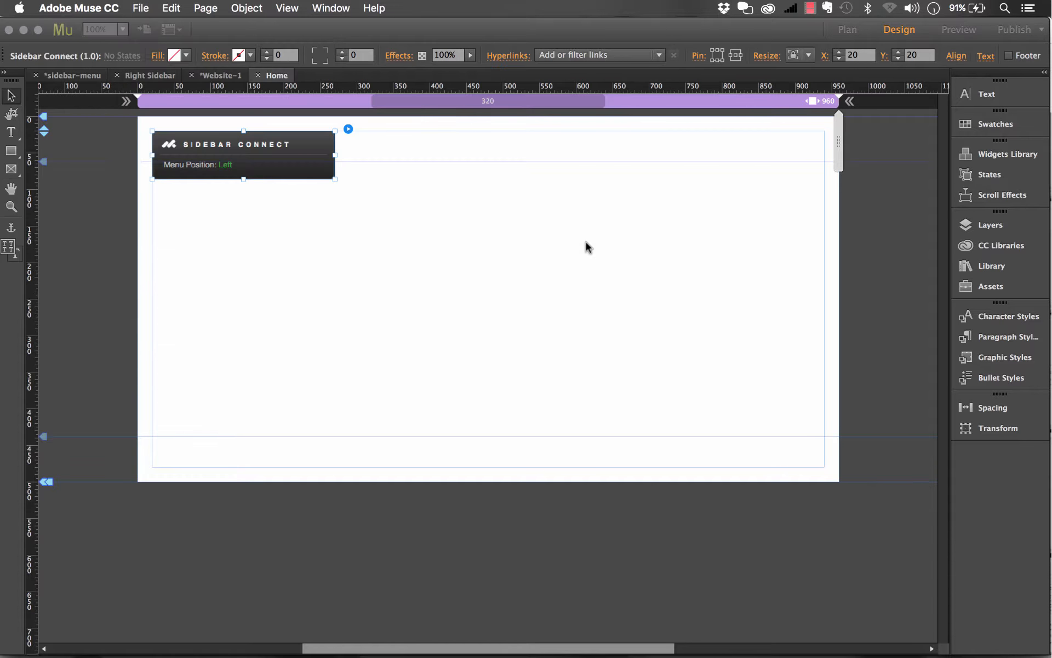
pyautogui.click(664, 390)
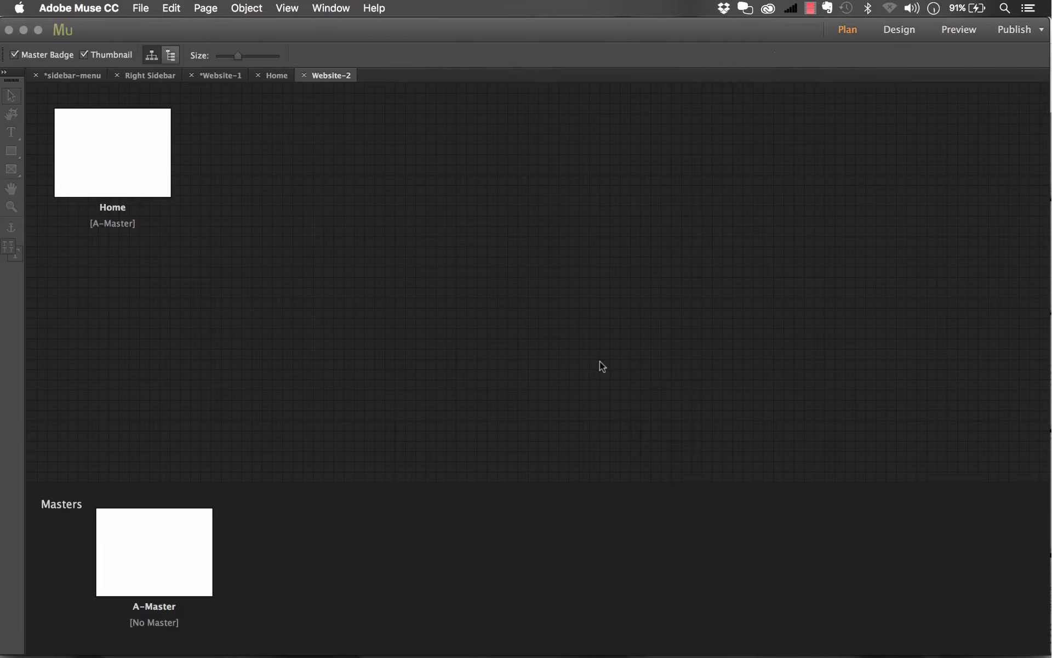
pyautogui.doubleClick(137, 160)
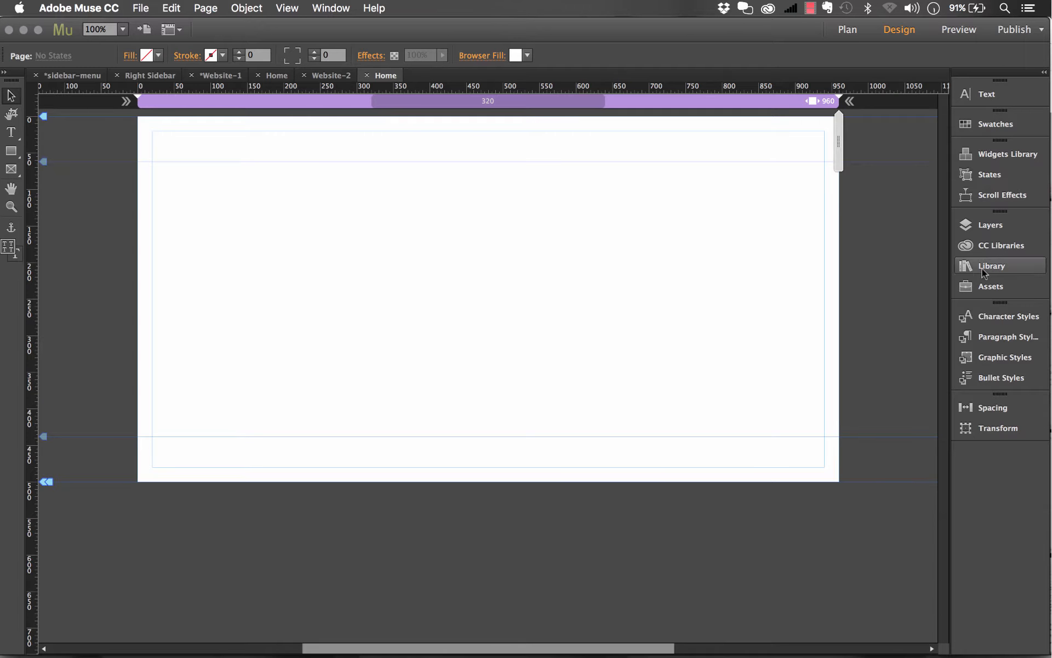
# Step: Place the Sidebar Connect widget from the library at the page's upper-left margin corner (X 20, Y 20) and open its options
pyautogui.click(991, 266)
pyautogui.moveTo(790, 351); pyautogui.dragTo(152, 131)
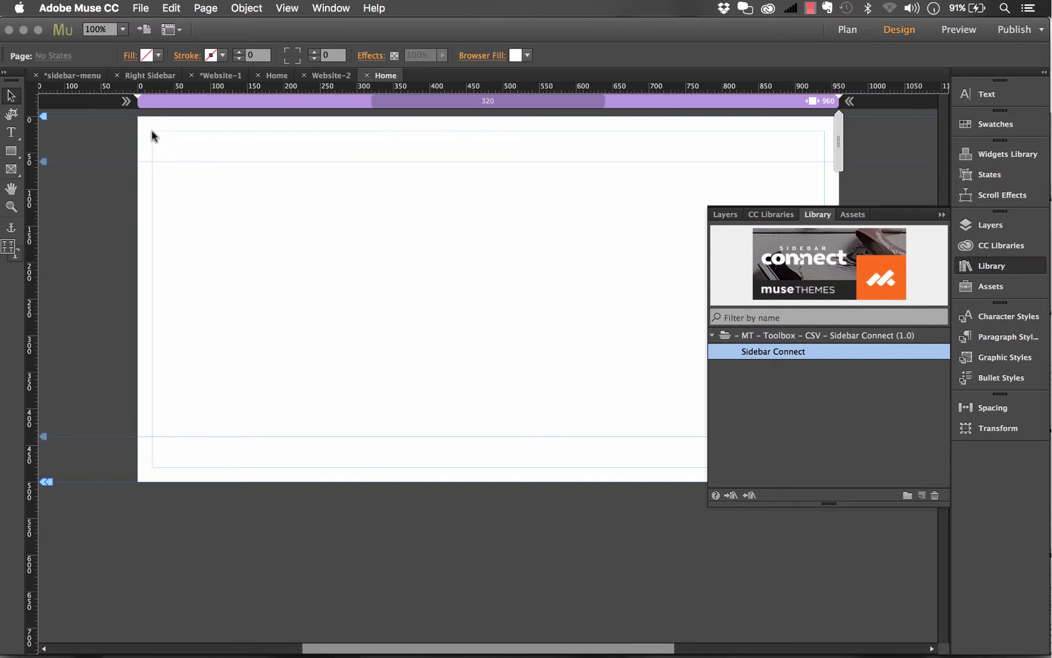
pyautogui.click(942, 215)
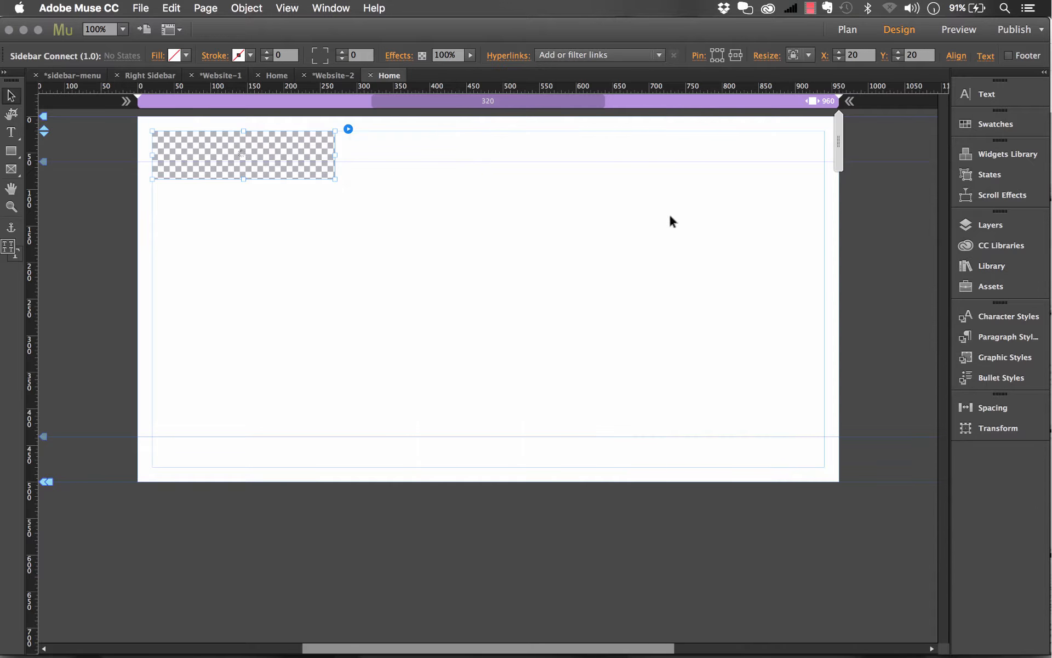
pyautogui.click(497, 183)
pyautogui.click(305, 144)
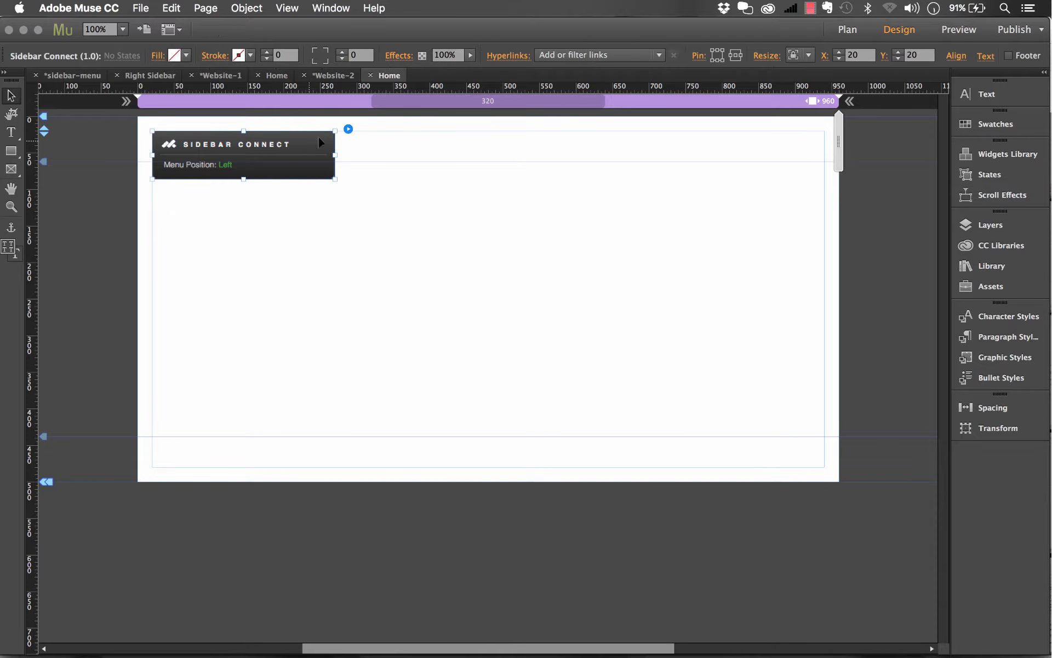
pyautogui.click(347, 129)
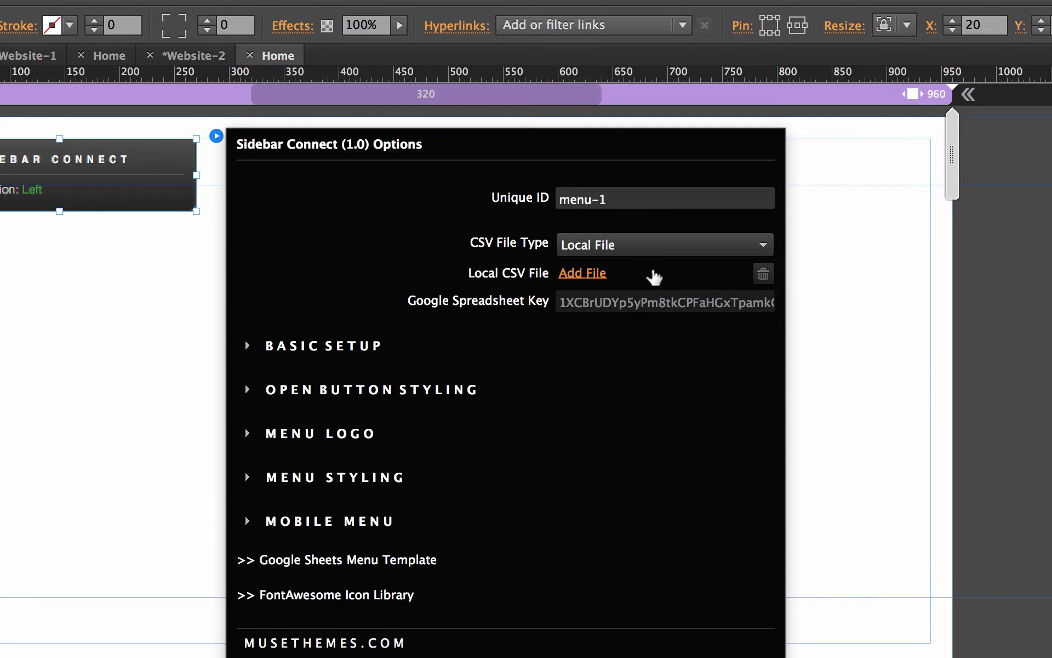
# Step: Try Google Spreadsheet as the widget's CSV File Type and return it to Local File
pyautogui.click(582, 246)
pyautogui.click(603, 294)
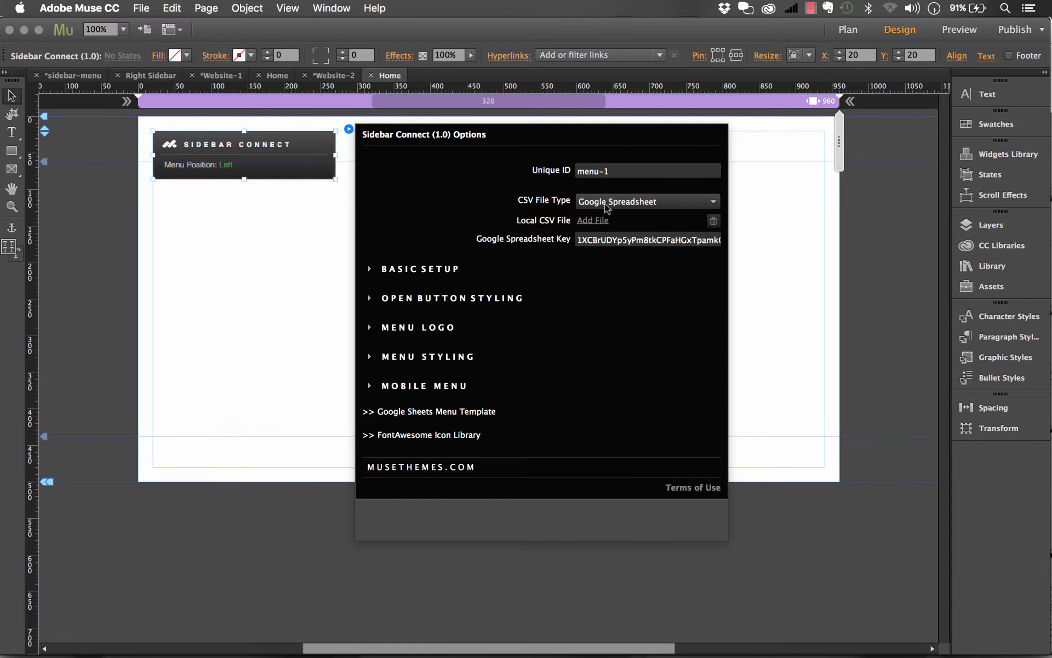
pyautogui.click(606, 203)
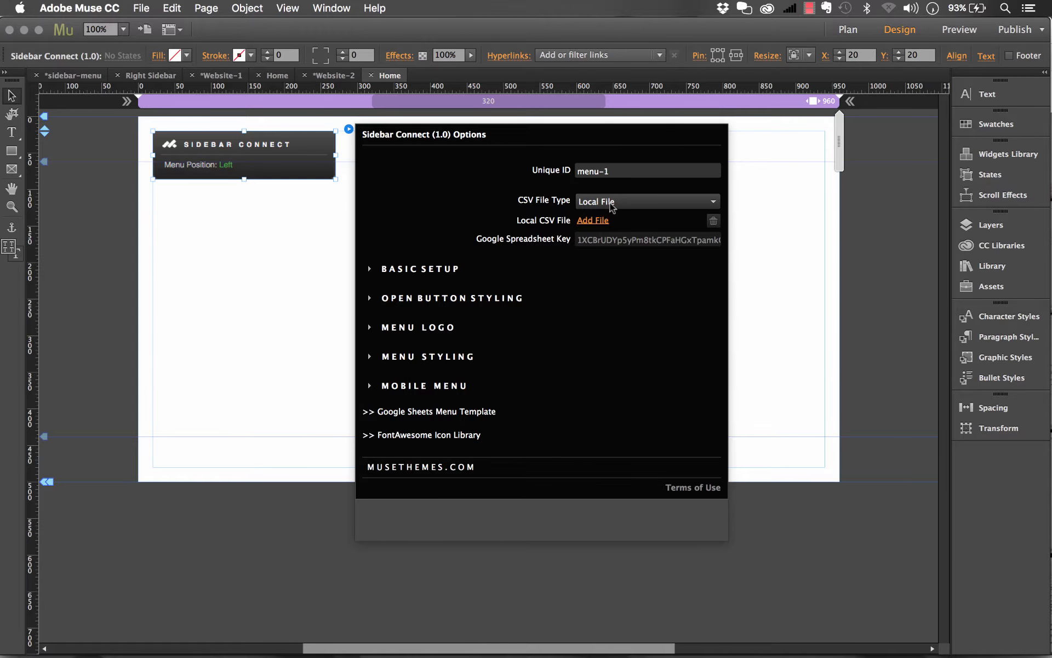
# Step: View MuseThemes.com Sidebar Connect Template Master.csv from the Finder in Excel, close it and return to Adobe Muse
pyautogui.click(195, 634)
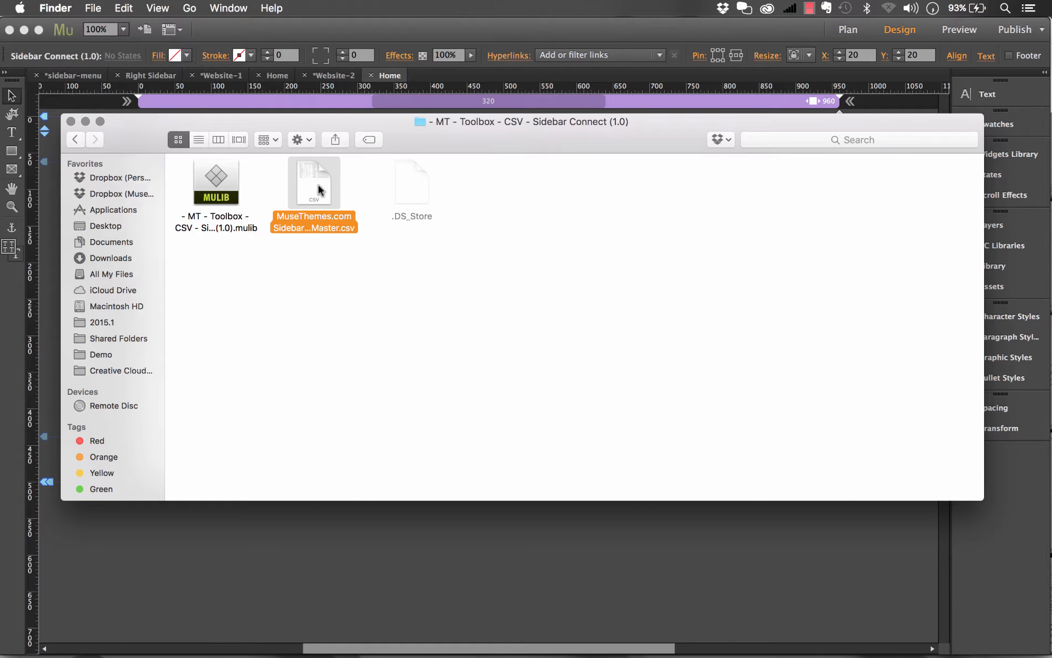
pyautogui.rightClick(311, 182)
pyautogui.moveTo(354, 206)
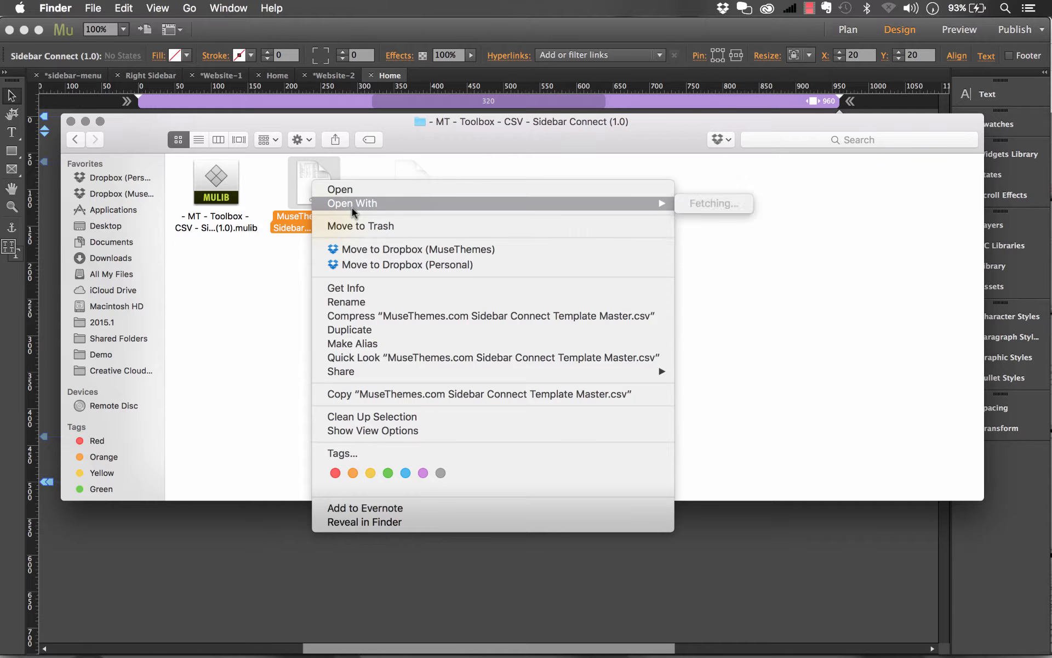
pyautogui.click(732, 204)
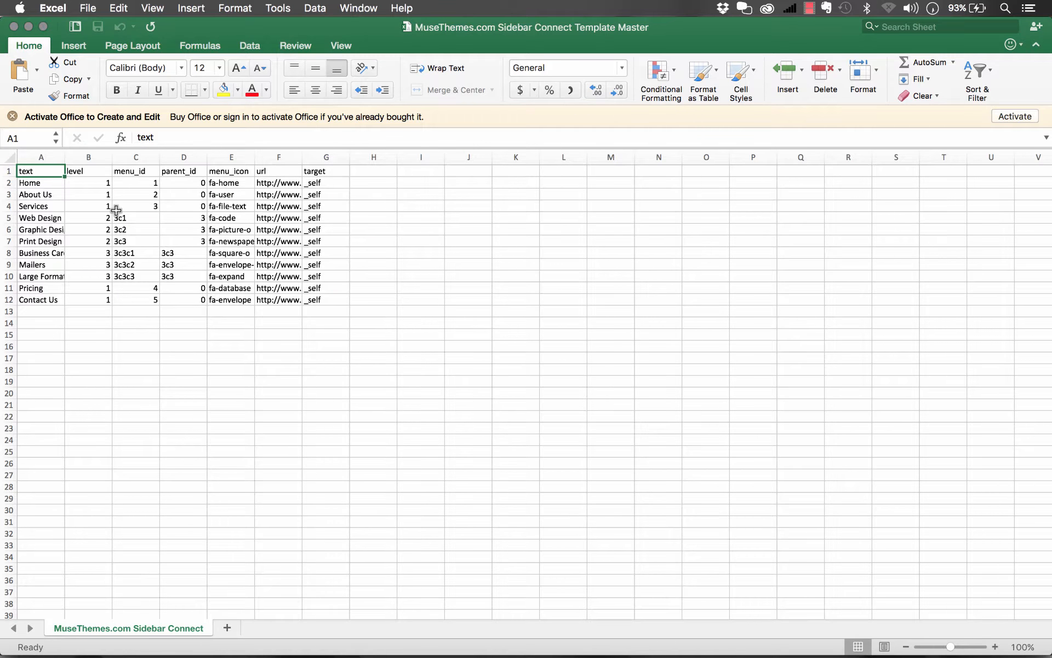
pyautogui.click(14, 27)
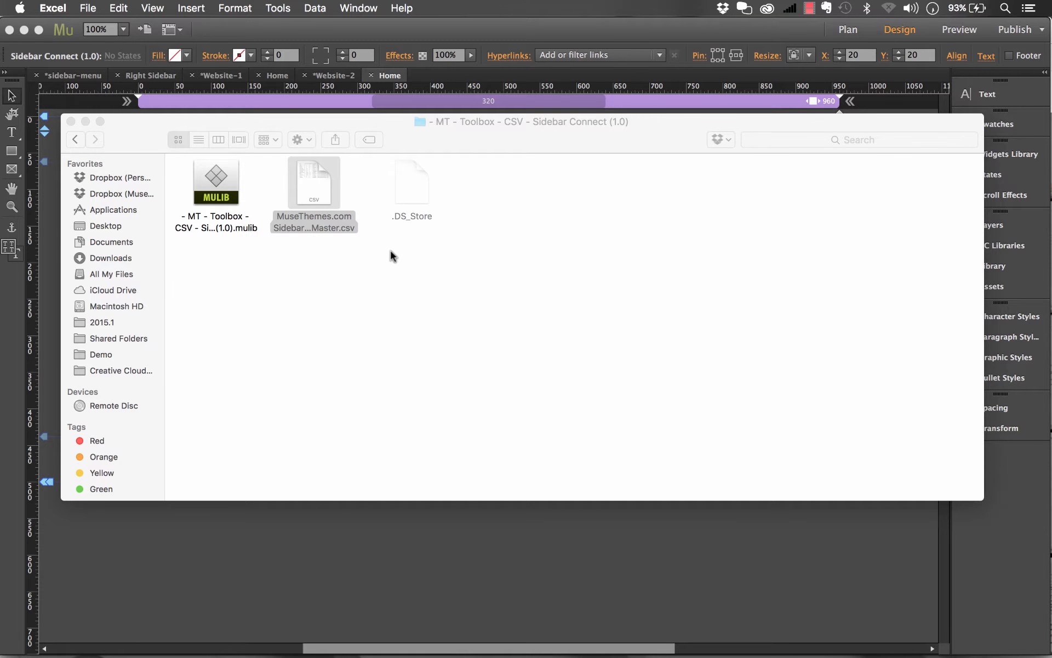
pyautogui.click(426, 594)
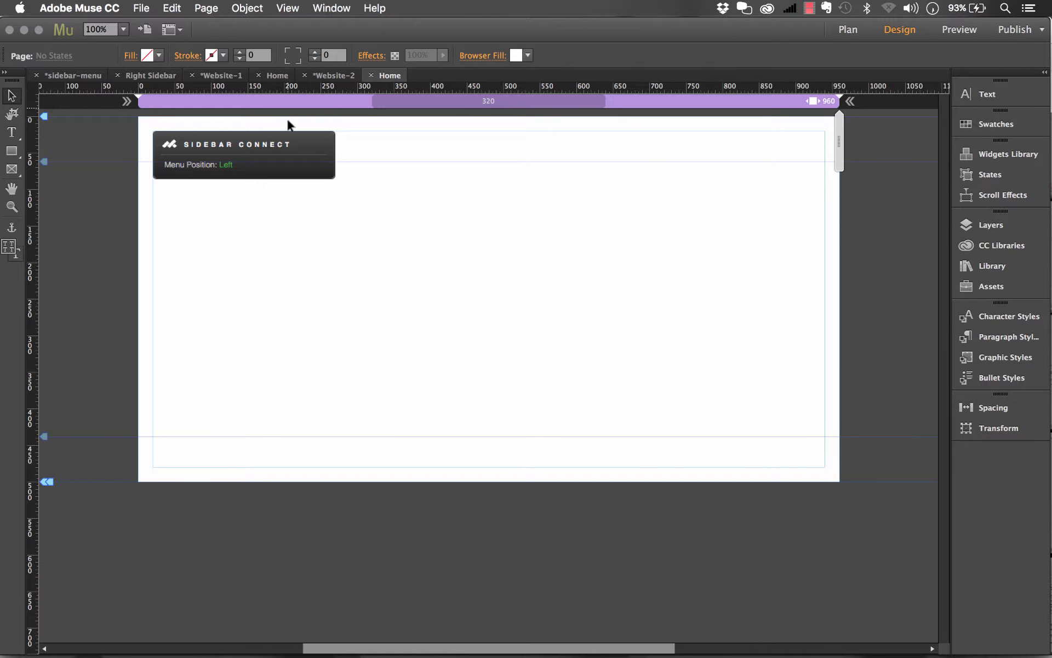
# Step: Reopen the Sidebar Connect widget's options and follow the link to the Google Sheets Menu Template
pyautogui.click(333, 141)
pyautogui.click(353, 130)
pyautogui.click(321, 163)
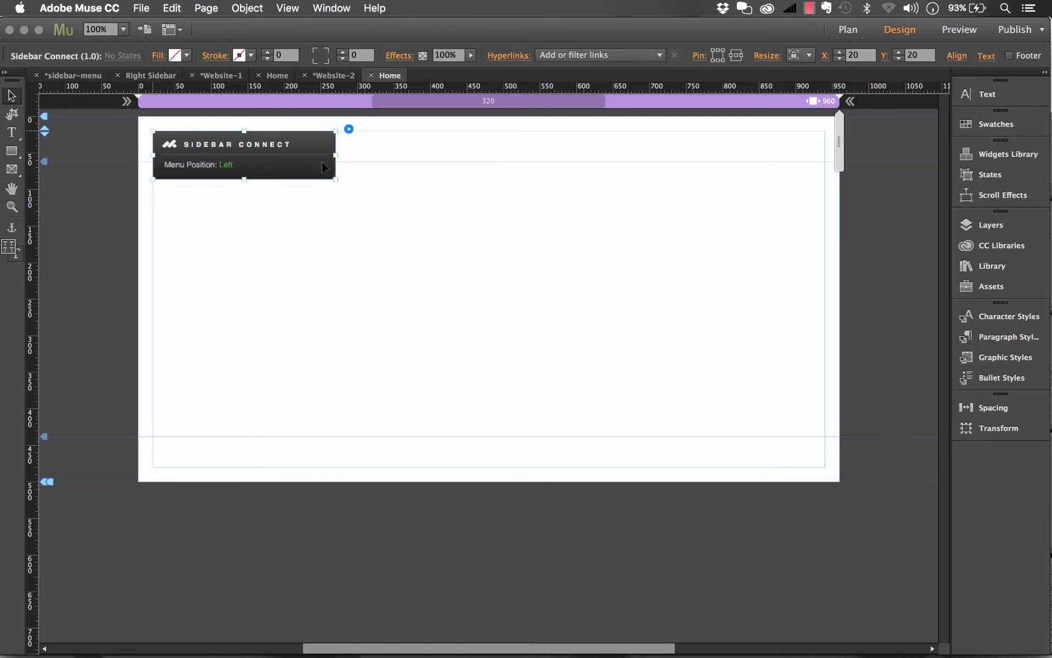
pyautogui.click(349, 130)
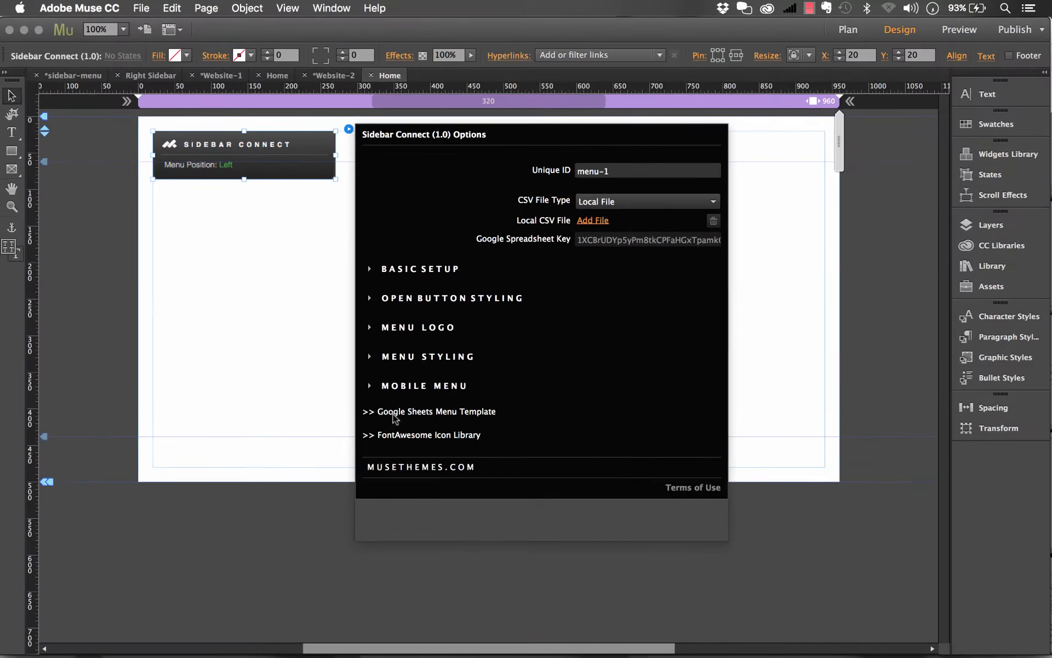
pyautogui.click(385, 398)
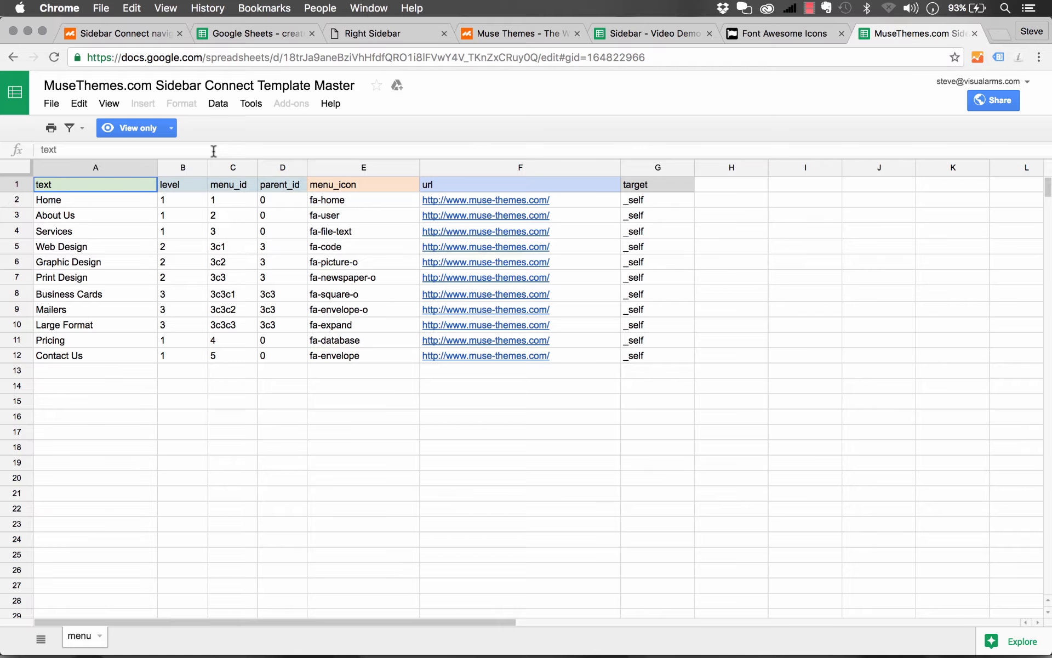
# Step: Make a copy of the template spreadsheet named "Sample Sidebar Demo" in My Drive
pyautogui.click(51, 103)
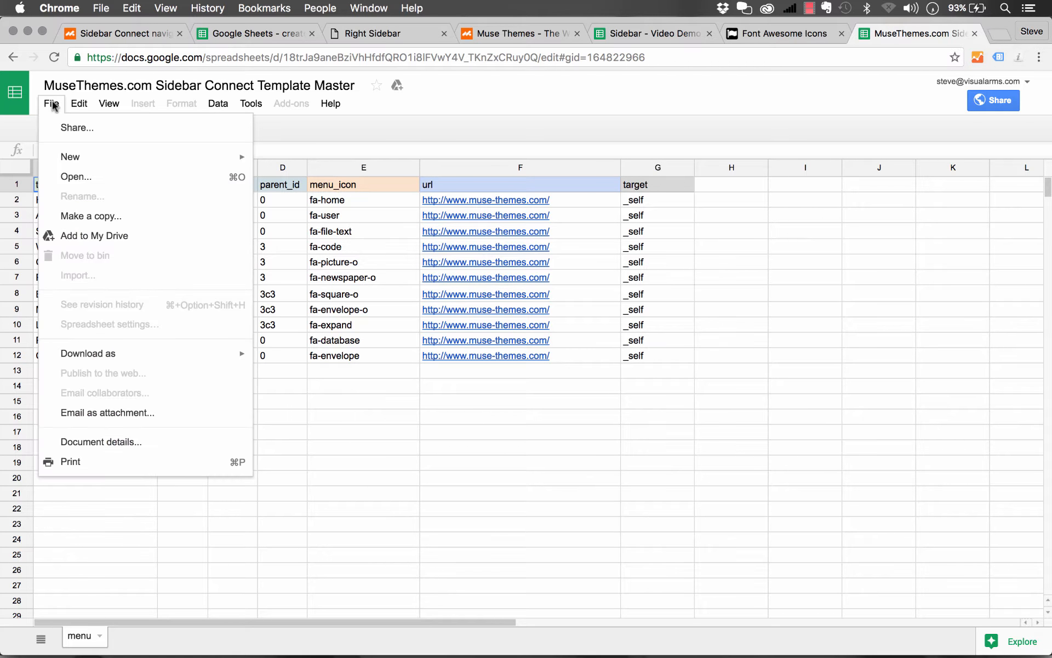
pyautogui.click(107, 221)
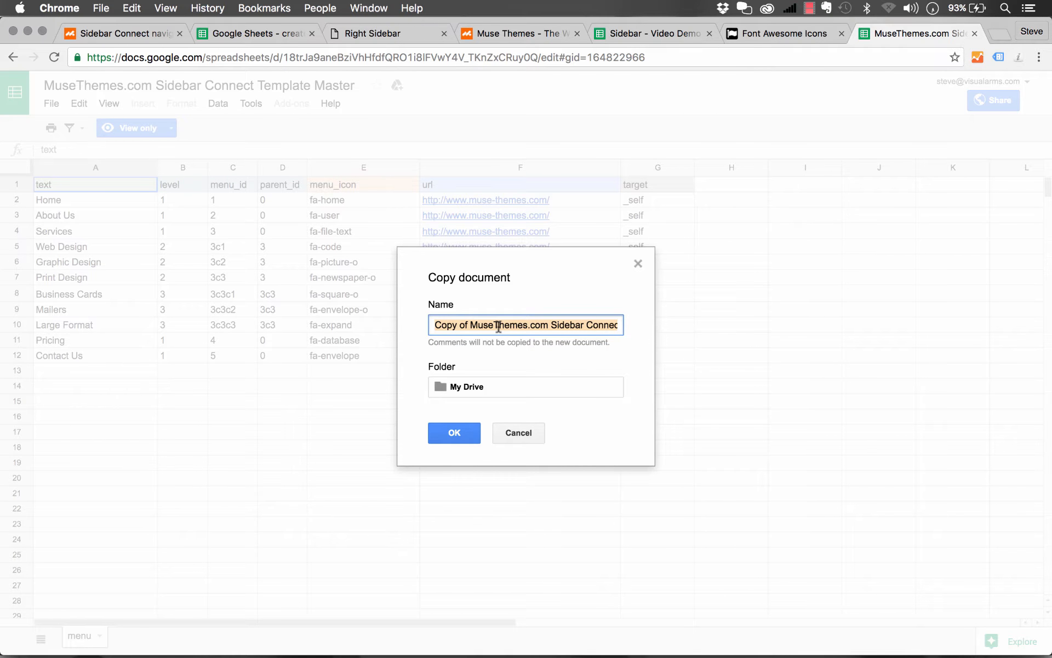
pyautogui.write('Sample ')
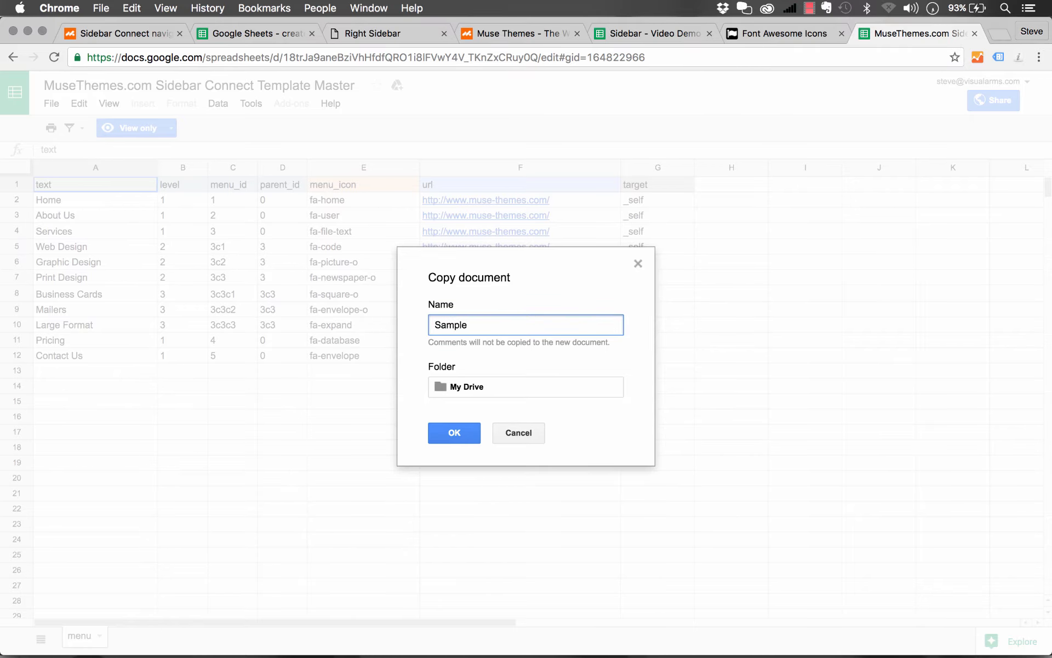
pyautogui.write('Sidebar Demo')
pyautogui.click(458, 431)
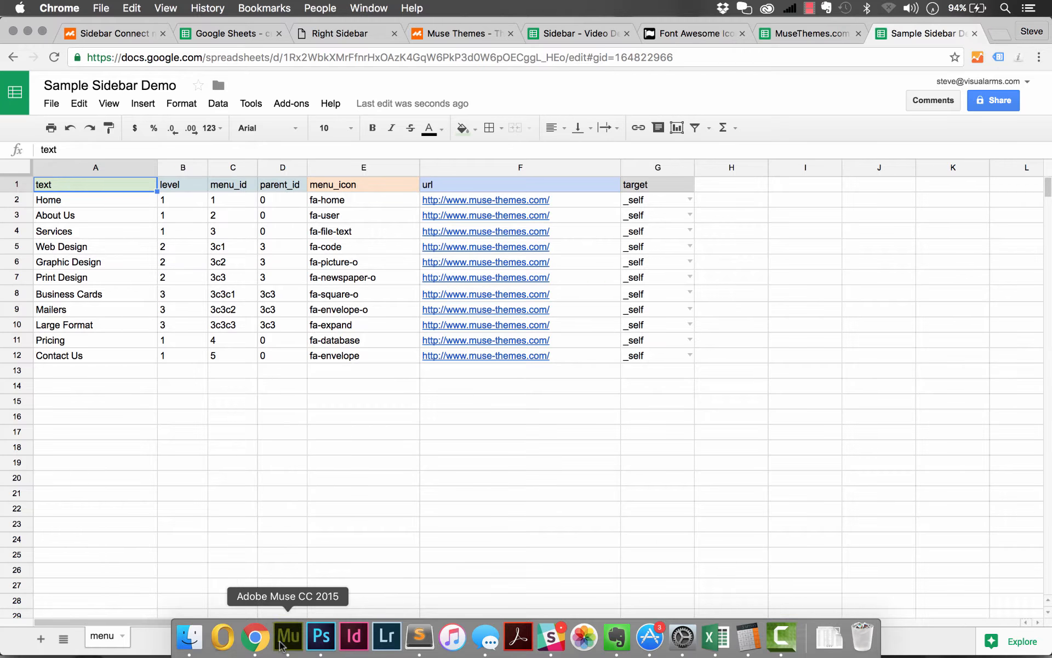
# Step: Switch to Adobe Muse and set the Sidebar Connect widget's CSV File Type to Google Spreadsheet
pyautogui.click(289, 638)
pyautogui.click(348, 126)
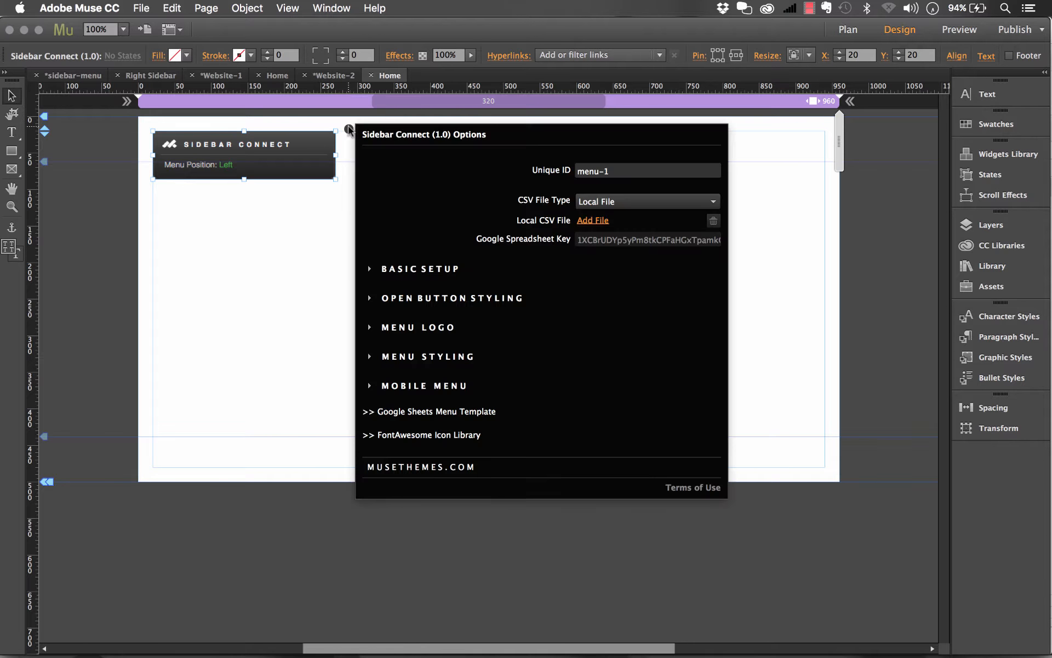
pyautogui.click(600, 201)
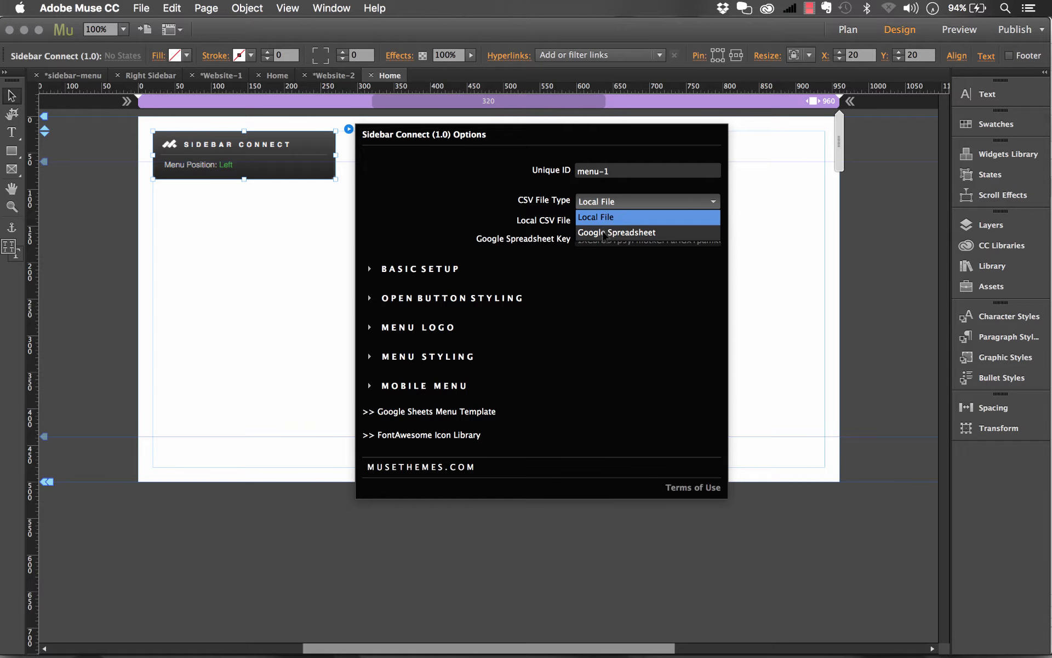
pyautogui.click(605, 233)
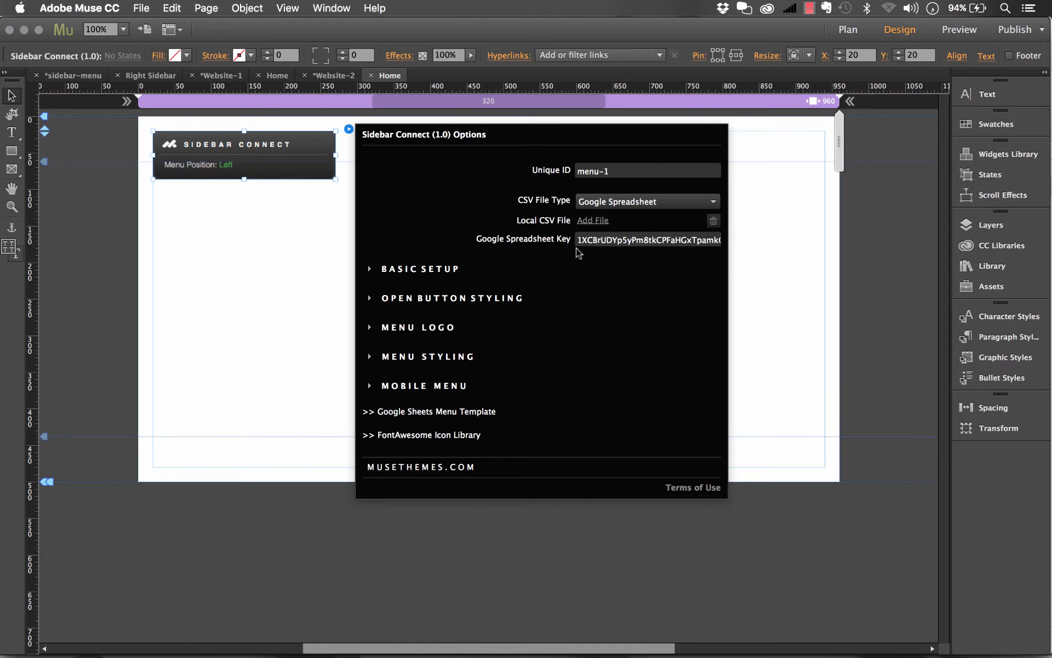
# Step: Switch to Chrome and publish the entire Sample Sidebar Demo document to the web as comma-separated values (.csv), keeping automatic republishing on
pyautogui.click(255, 637)
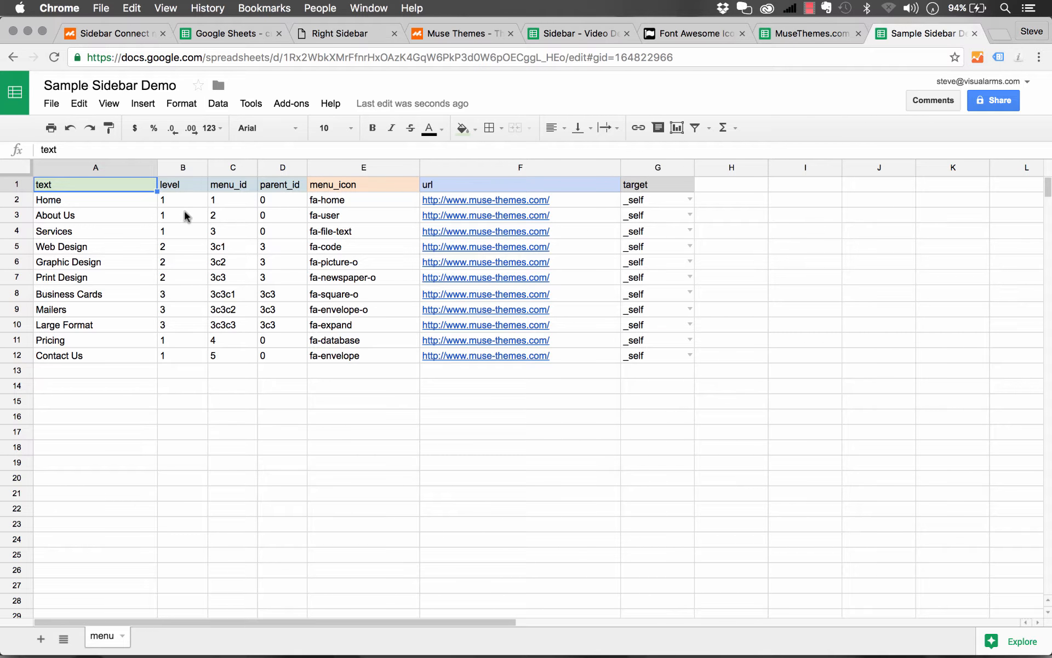
pyautogui.click(130, 391)
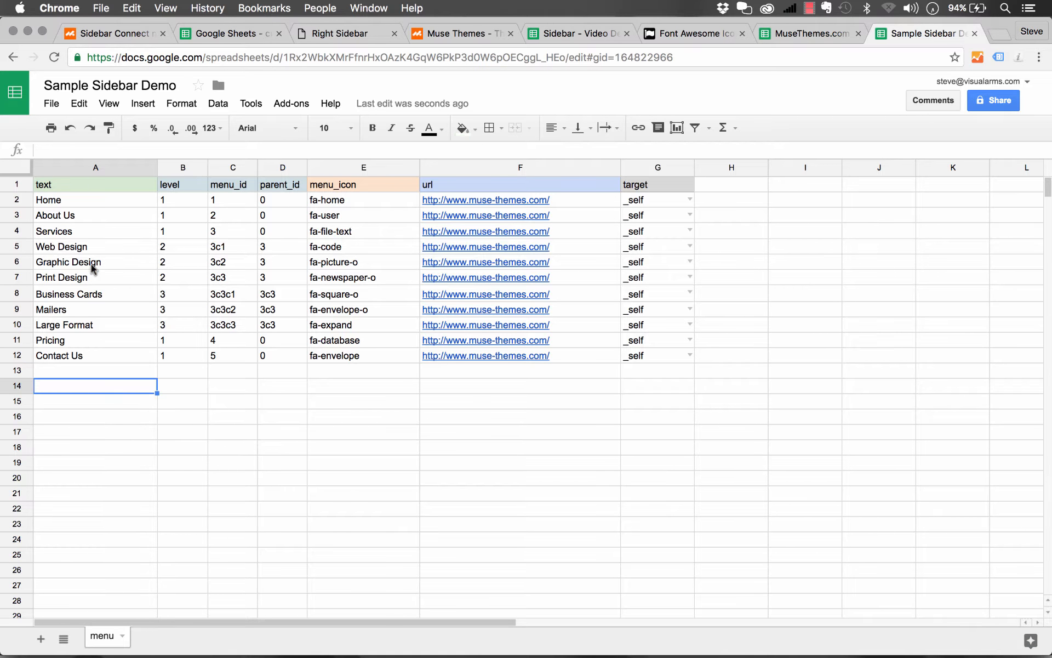
pyautogui.click(53, 104)
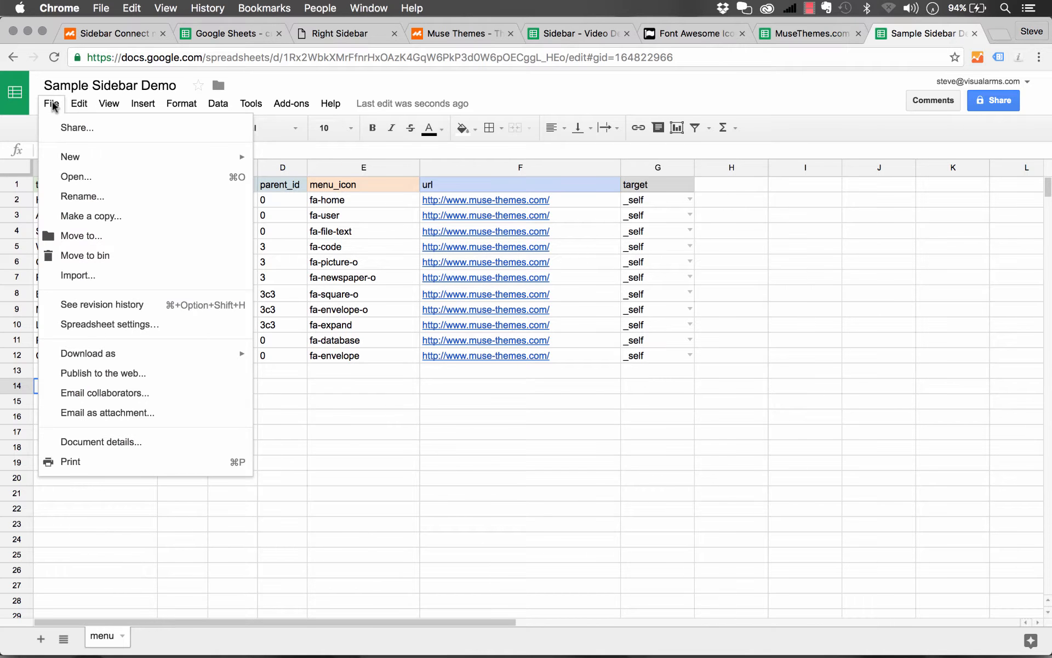
pyautogui.click(108, 375)
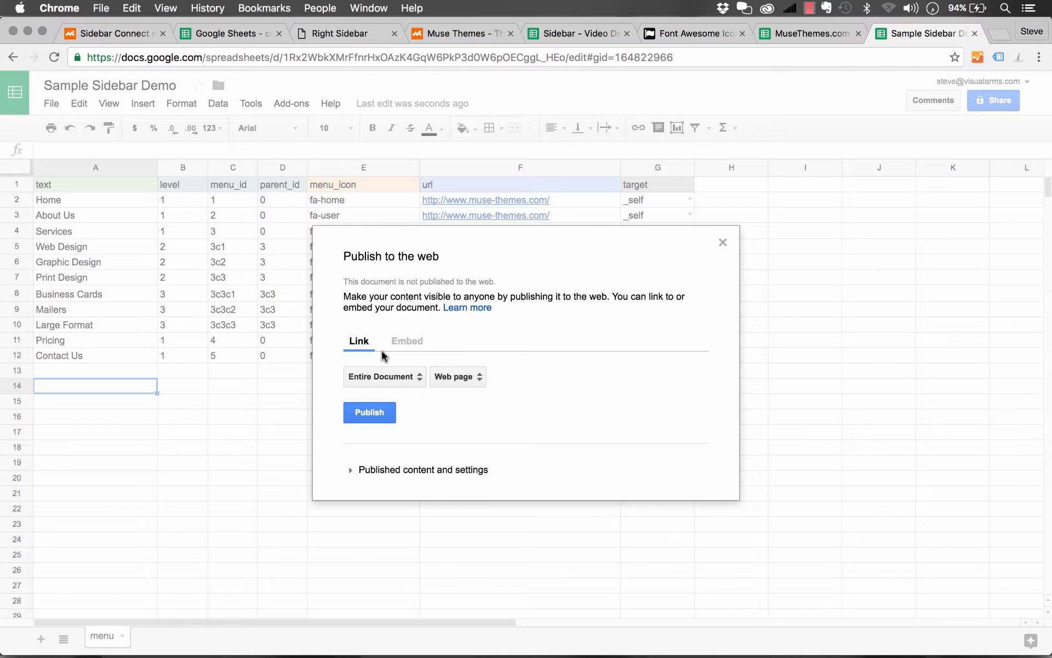
pyautogui.click(461, 377)
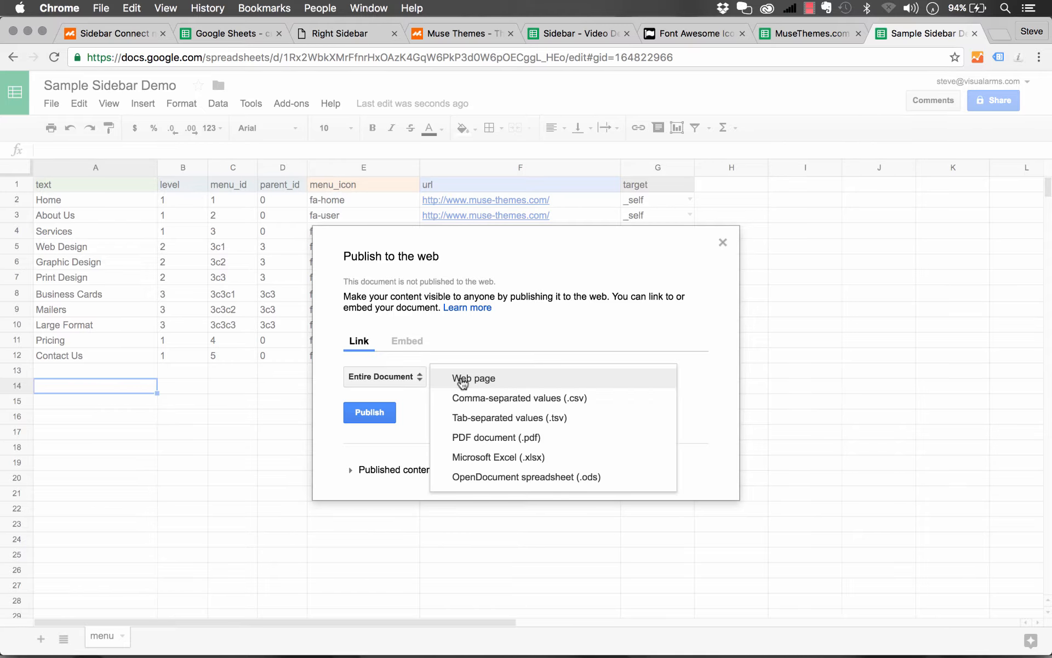
pyautogui.click(492, 399)
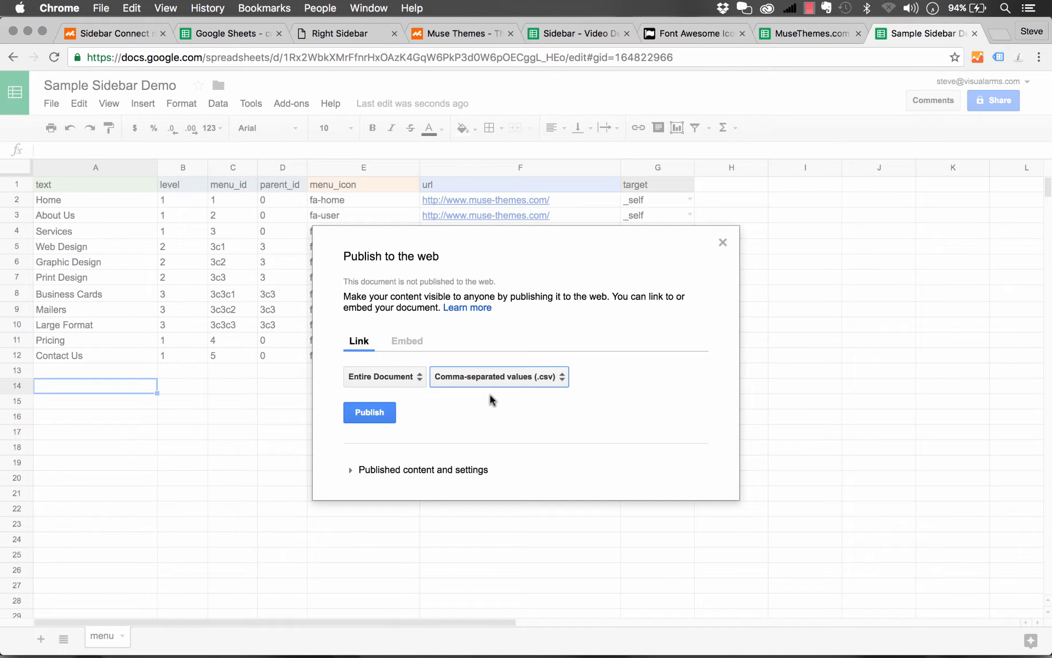
pyautogui.click(367, 470)
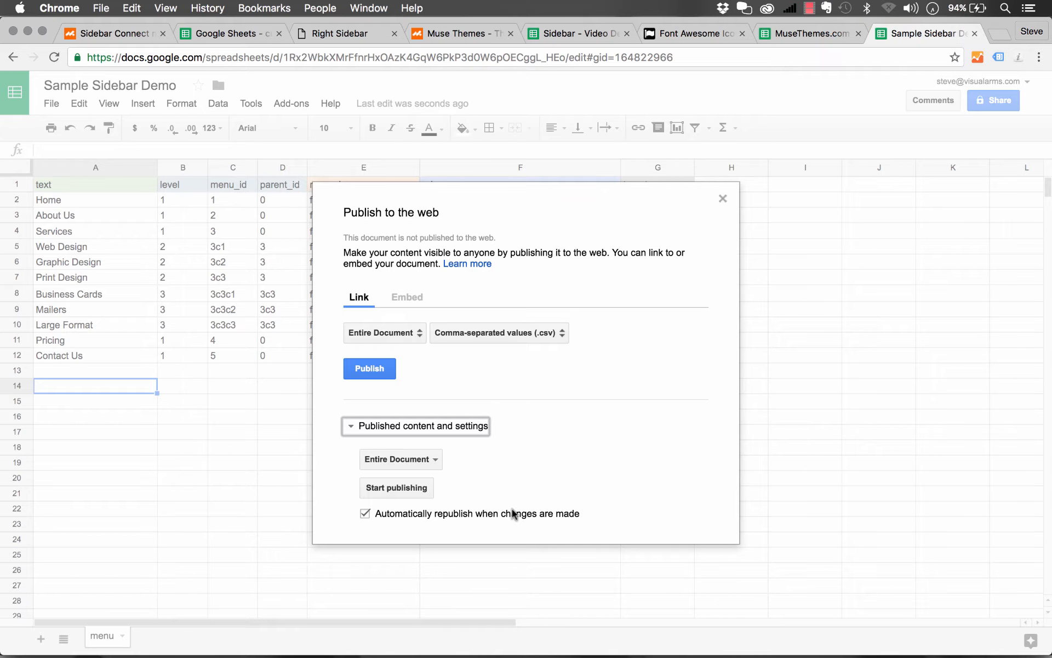
pyautogui.click(376, 371)
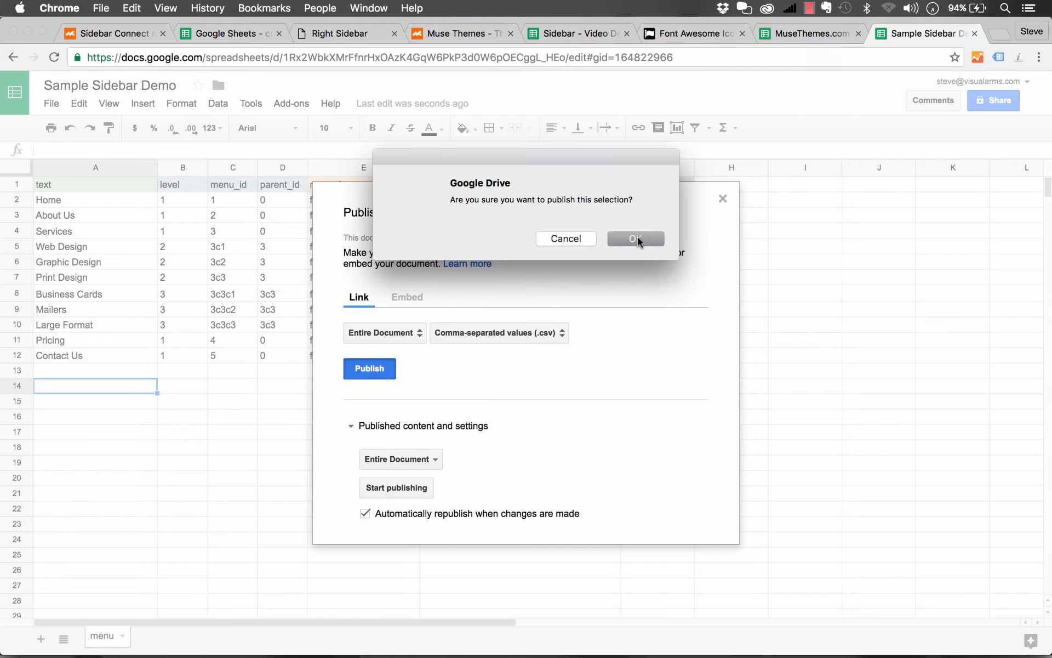
pyautogui.click(637, 240)
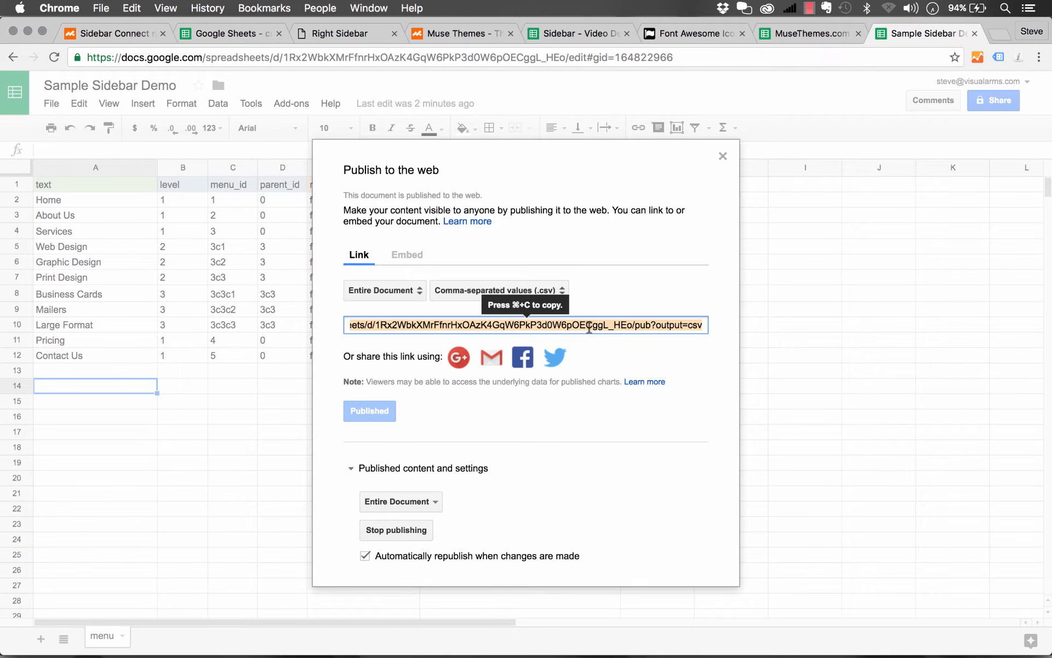
pyautogui.click(723, 158)
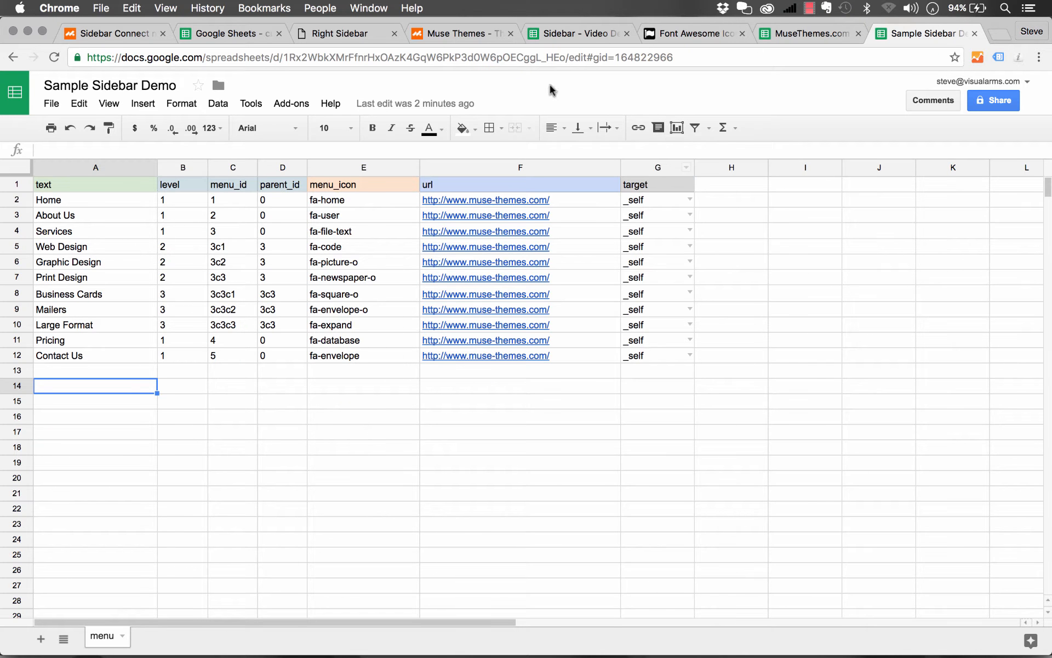
# Step: Copy the Sample Sidebar Demo spreadsheet's key from its web address, the part between "/d/" and "/edit"
pyautogui.click(547, 61)
pyautogui.click(564, 61)
pyautogui.moveTo(566, 58); pyautogui.dragTo(279, 59)
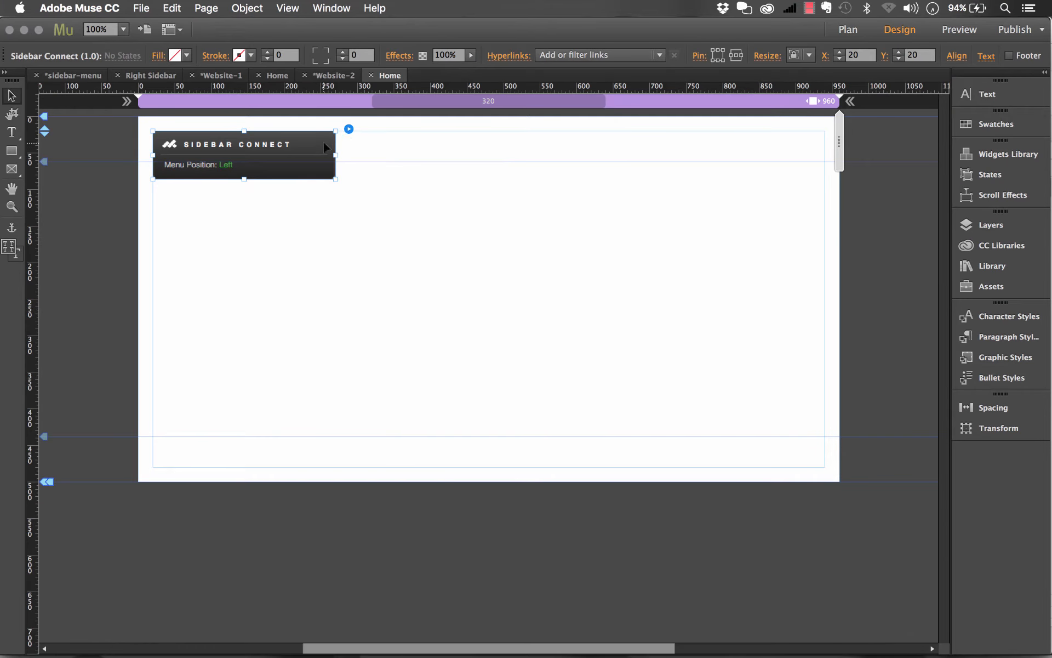
# Step: In Adobe Muse, replace the widget's Google Spreadsheet Key with the copied spreadsheet key
pyautogui.click(348, 129)
pyautogui.click(613, 241)
pyautogui.click(613, 241)
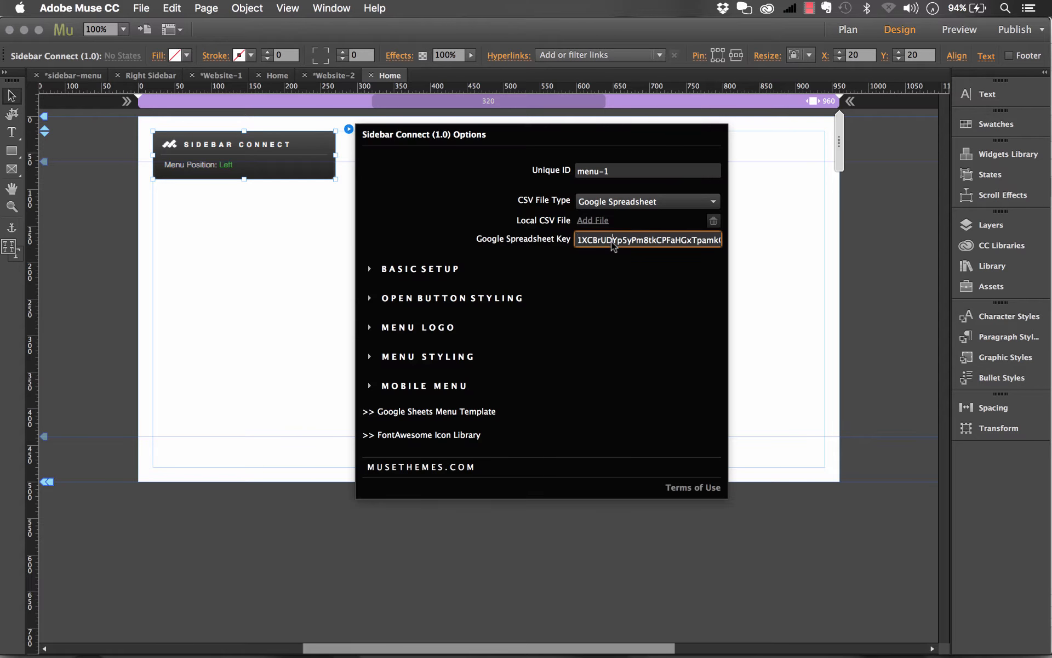
pyautogui.doubleClick(613, 241)
pyautogui.press('BackSpace')
pyautogui.press('super+v')
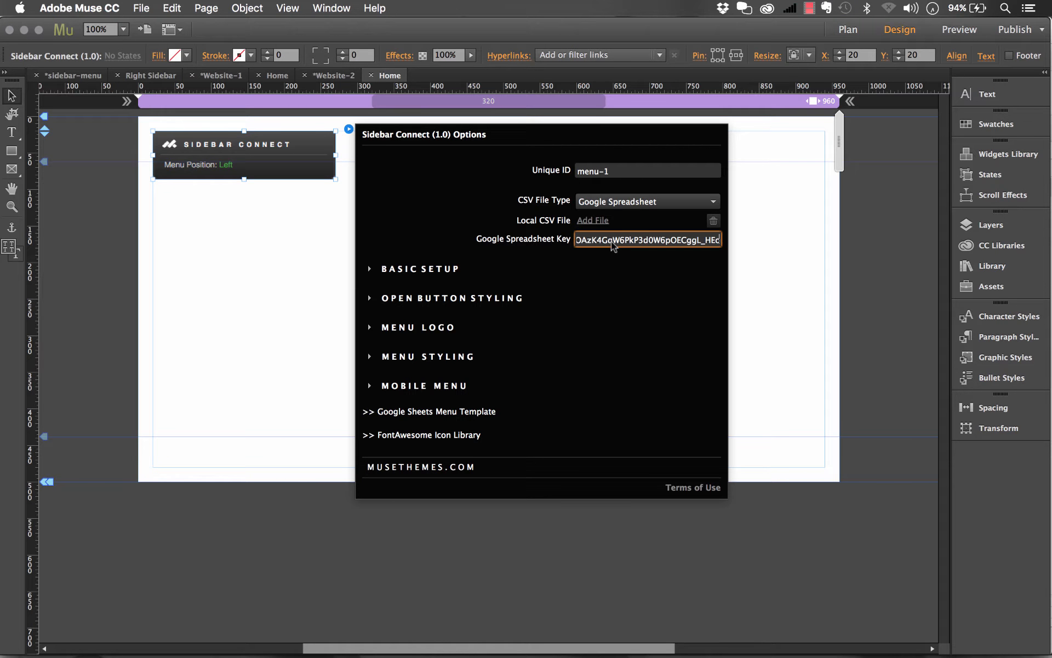
pyautogui.press('Return')
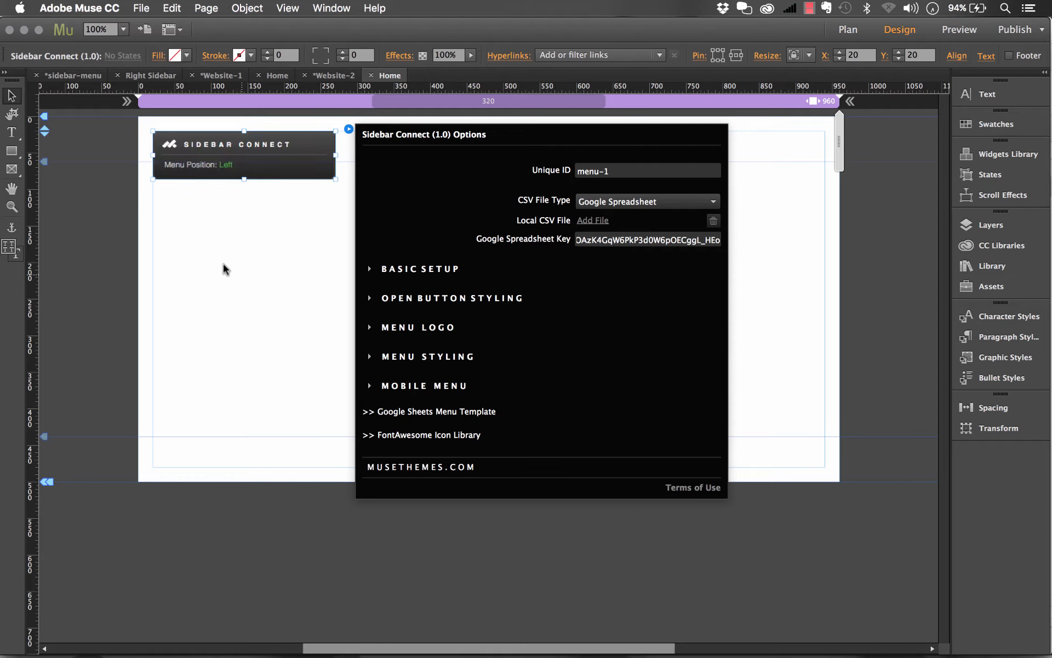
# Step: Close the widget options, preview the Home page in the browser and open its sidebar menu
pyautogui.click(142, 8)
pyautogui.click(69, 100)
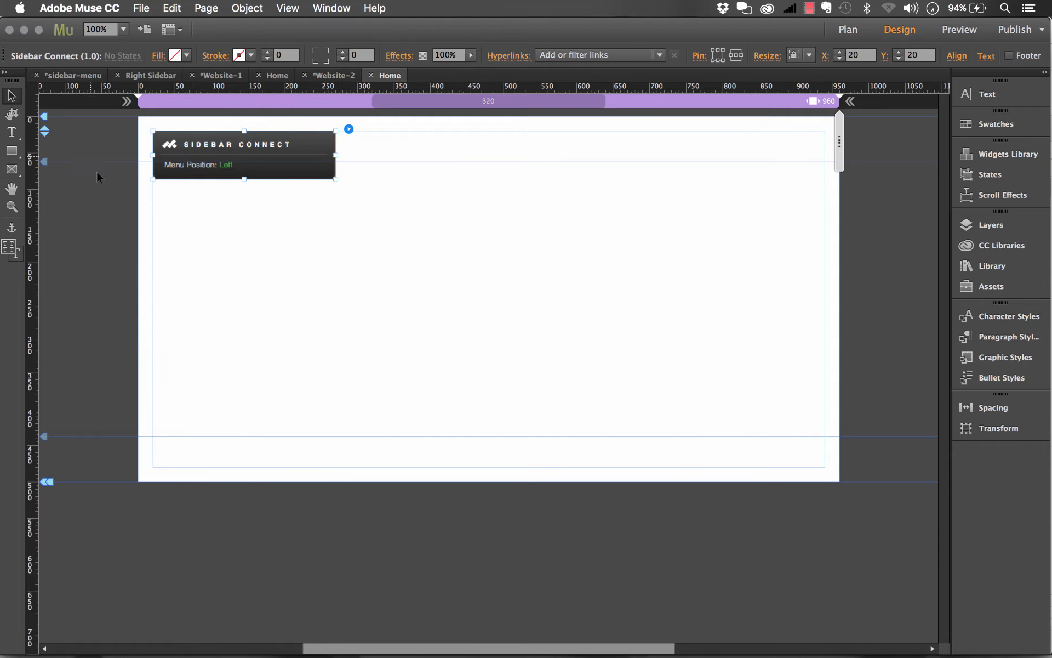
pyautogui.click(99, 174)
pyautogui.click(141, 8)
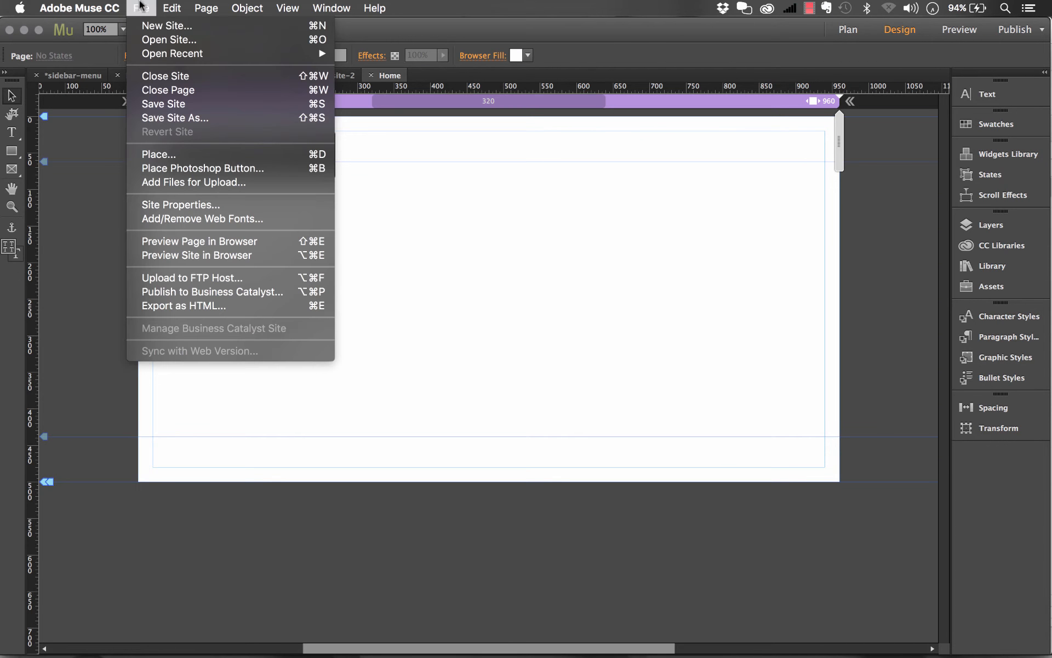
pyautogui.click(204, 238)
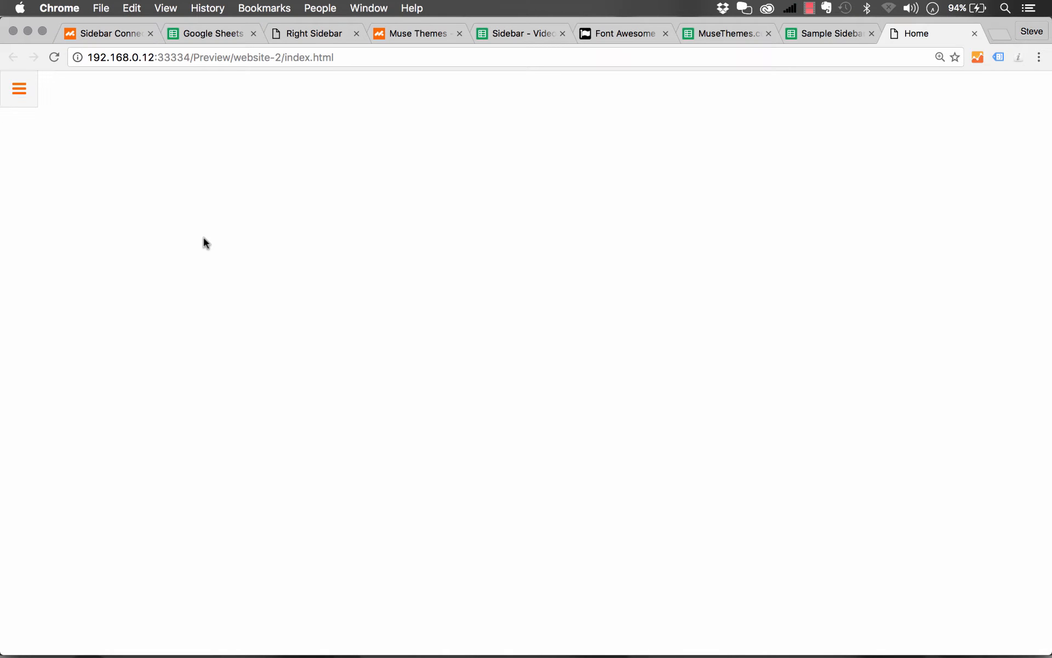
pyautogui.click(25, 97)
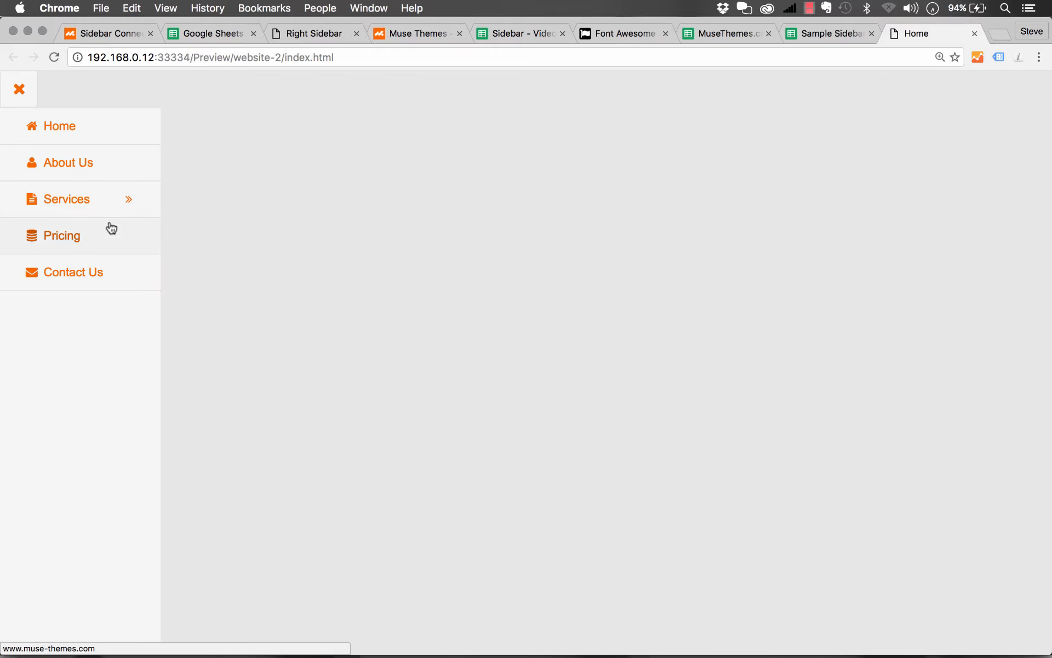
# Step: Expand the Services and Print Design submenus in the page preview and close the sidebar menu
pyautogui.moveTo(108, 215)
pyautogui.moveTo(257, 205)
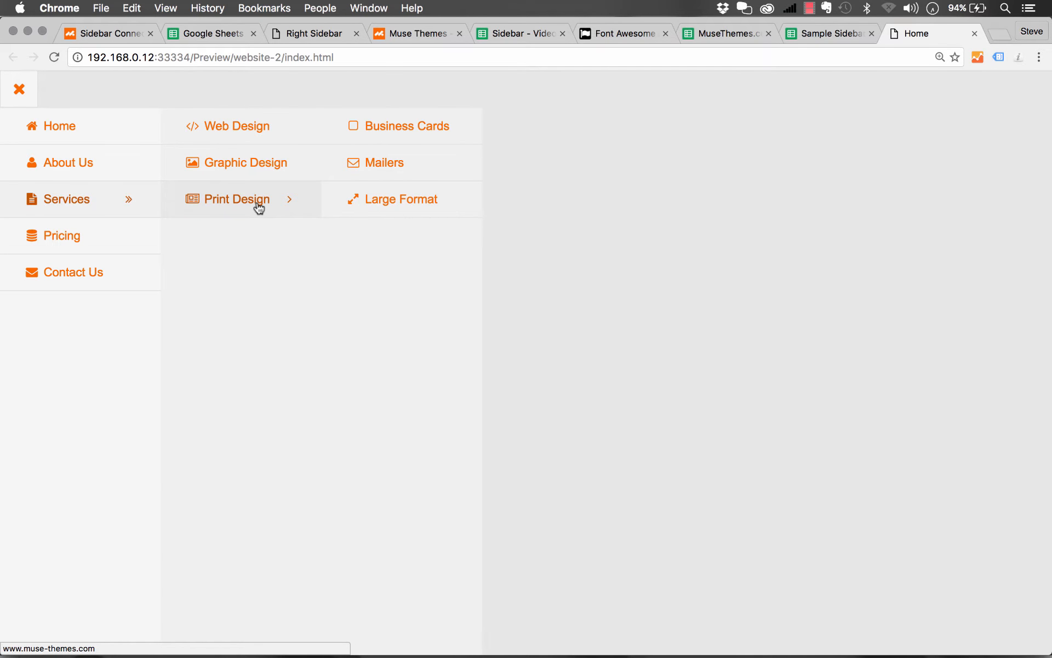
pyautogui.click(715, 376)
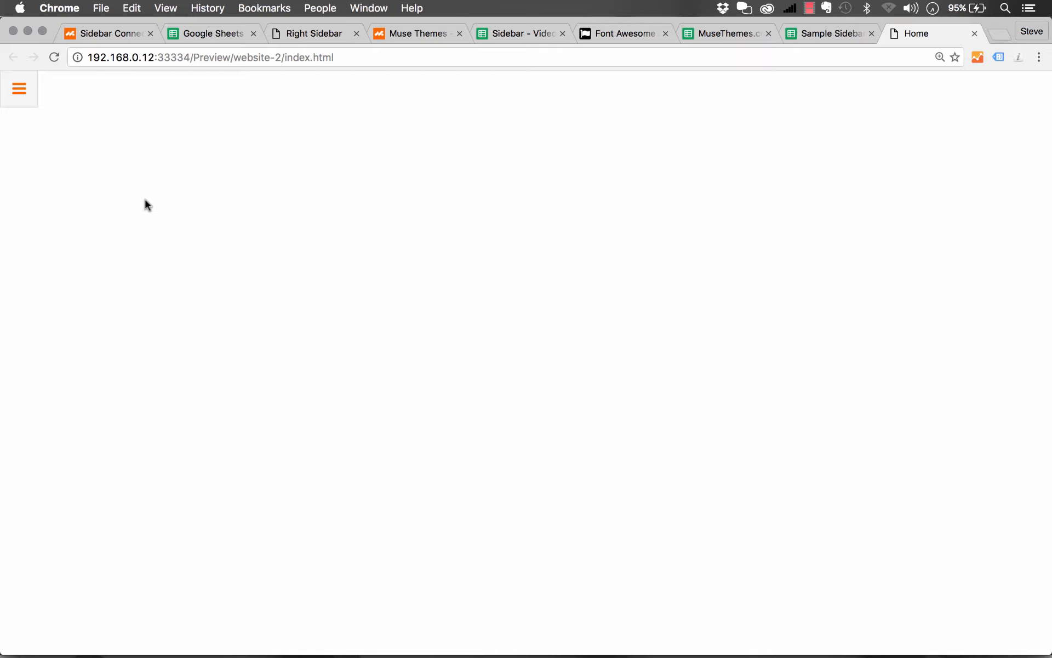
# Step: Return to the Sample Sidebar Demo spreadsheet and examine how the menu_id values are built for first-, second- and third-level items
pyautogui.click(803, 35)
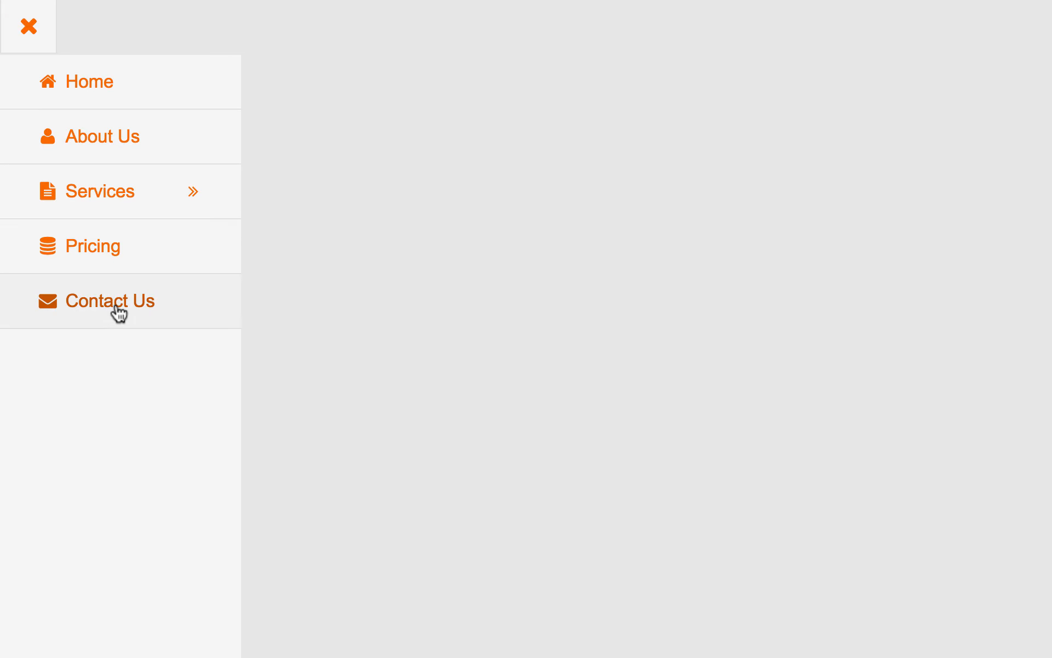
pyautogui.moveTo(120, 207)
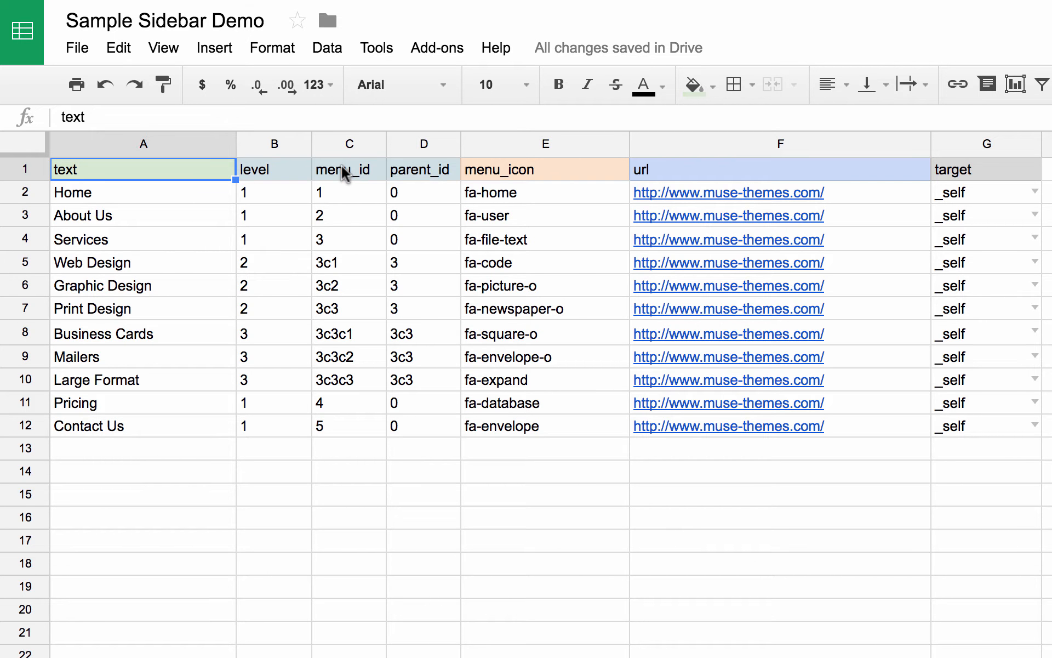
pyautogui.click(343, 197)
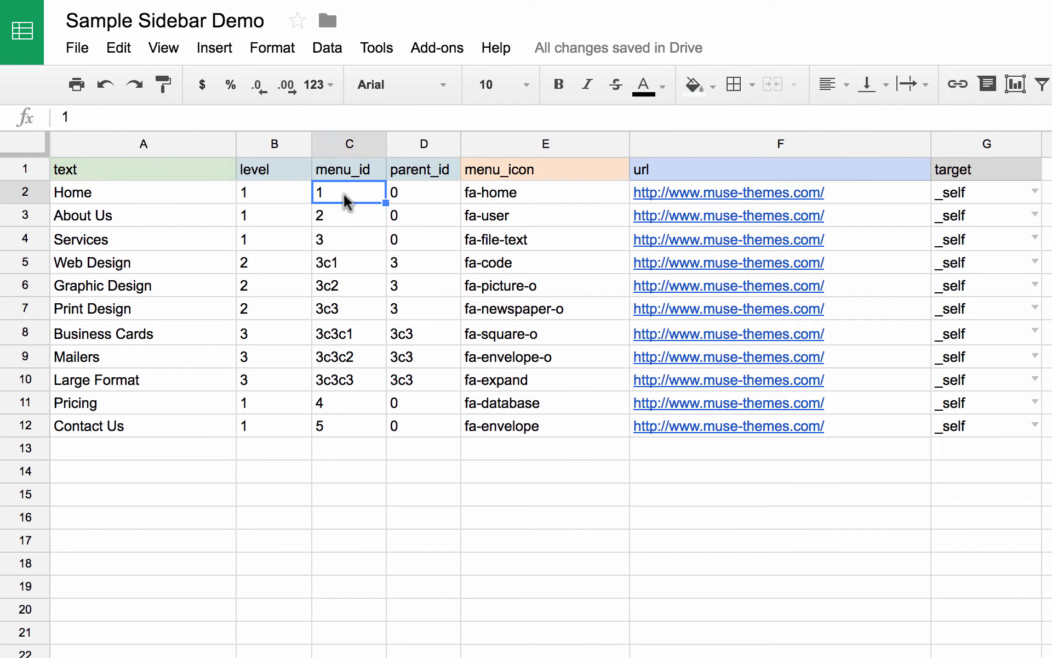
pyautogui.press('Down')
pyautogui.press('Down')
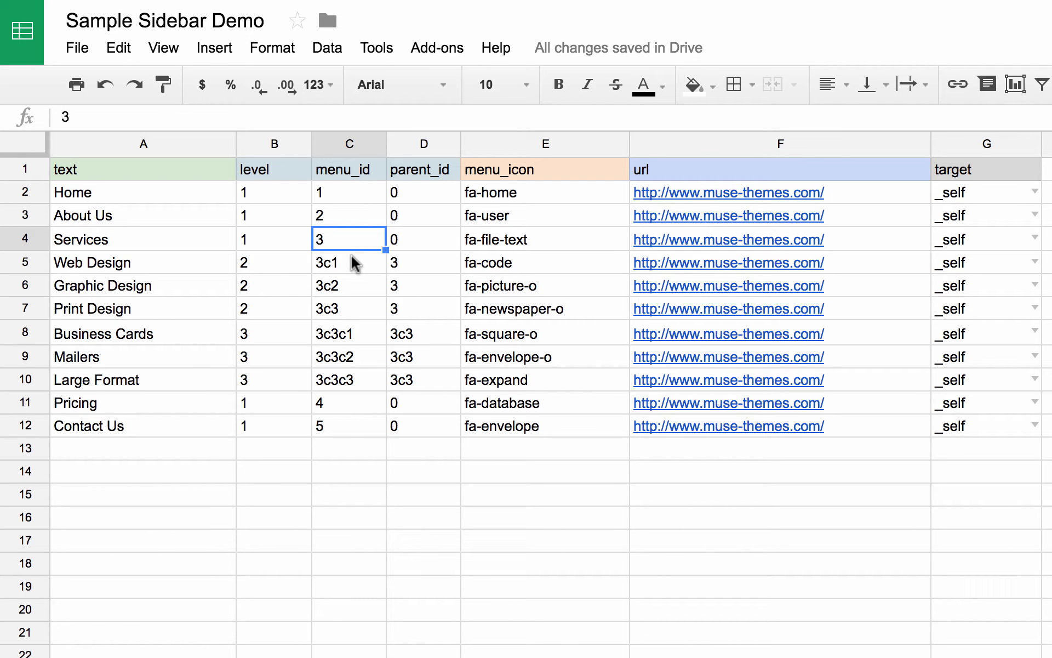
pyautogui.click(329, 264)
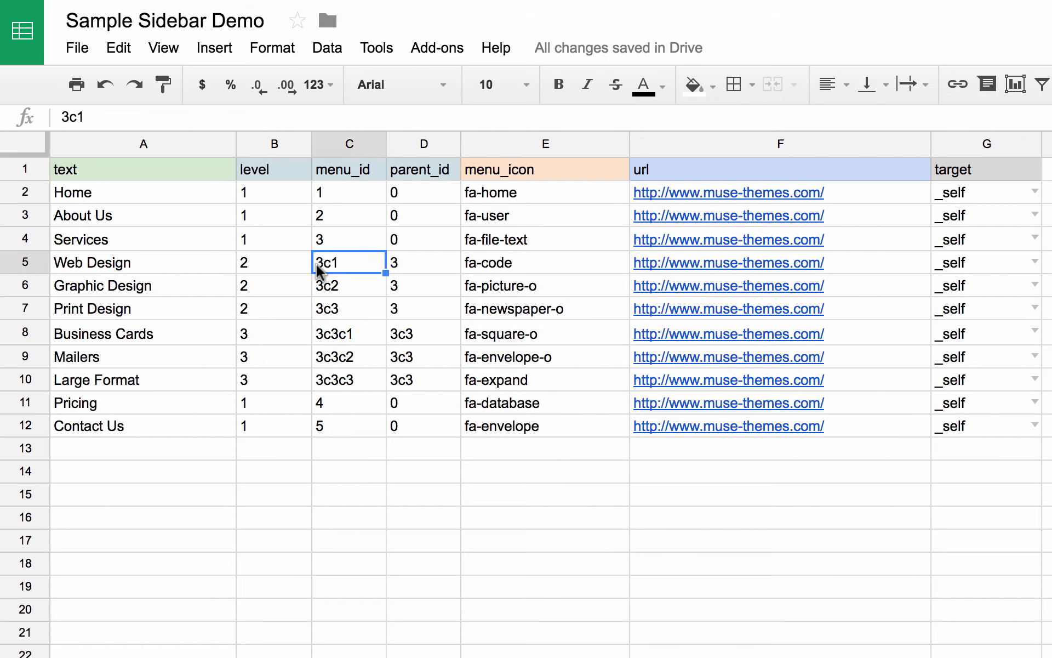
pyautogui.click(335, 287)
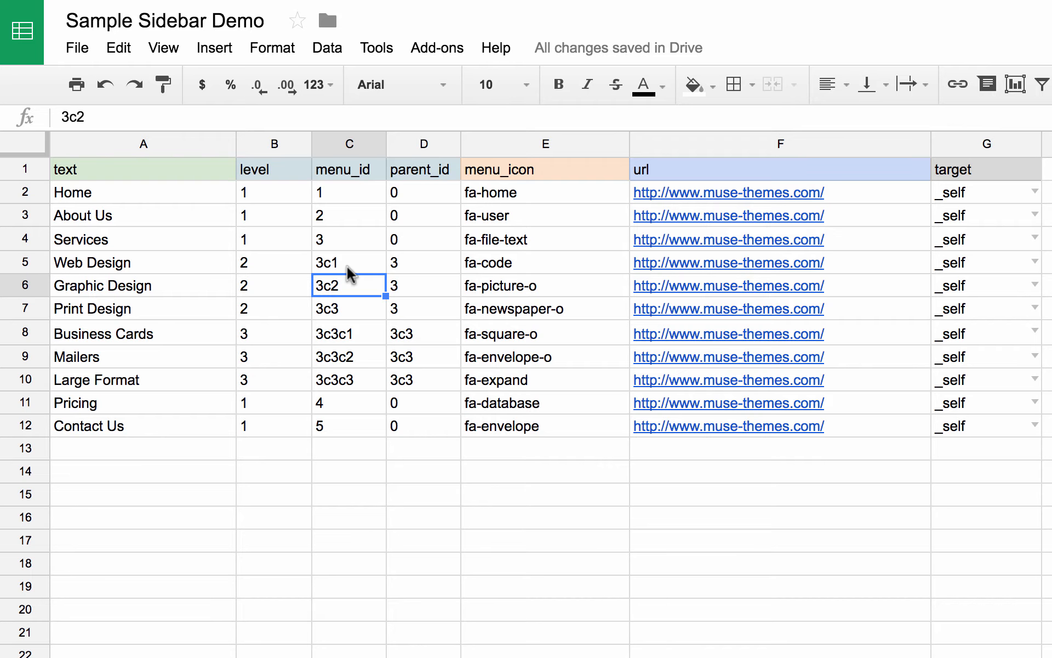
pyautogui.click(333, 238)
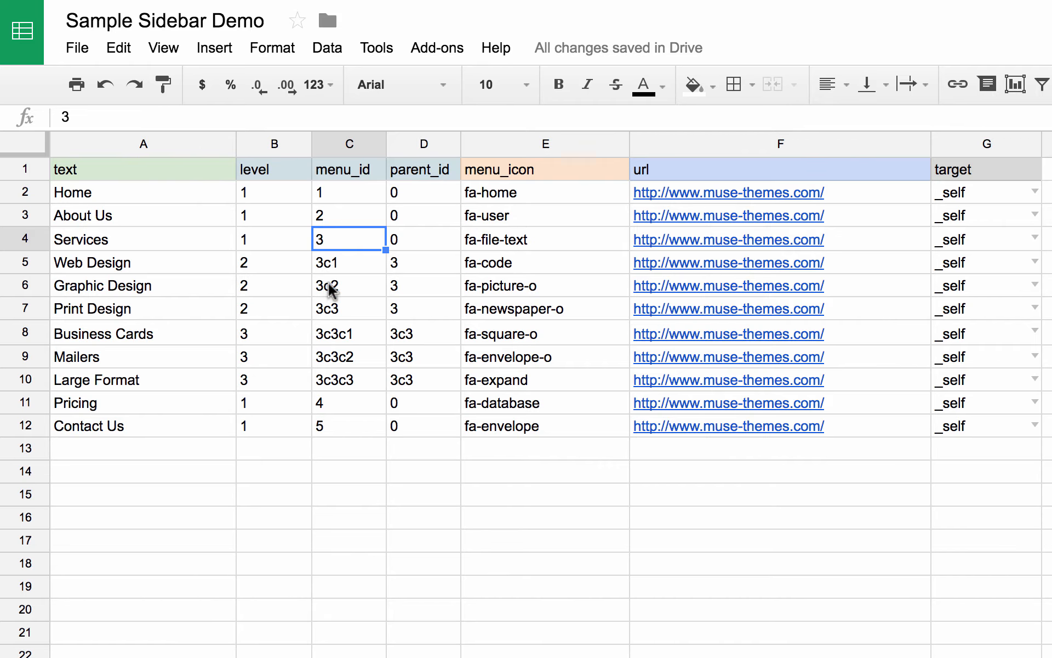
pyautogui.click(334, 334)
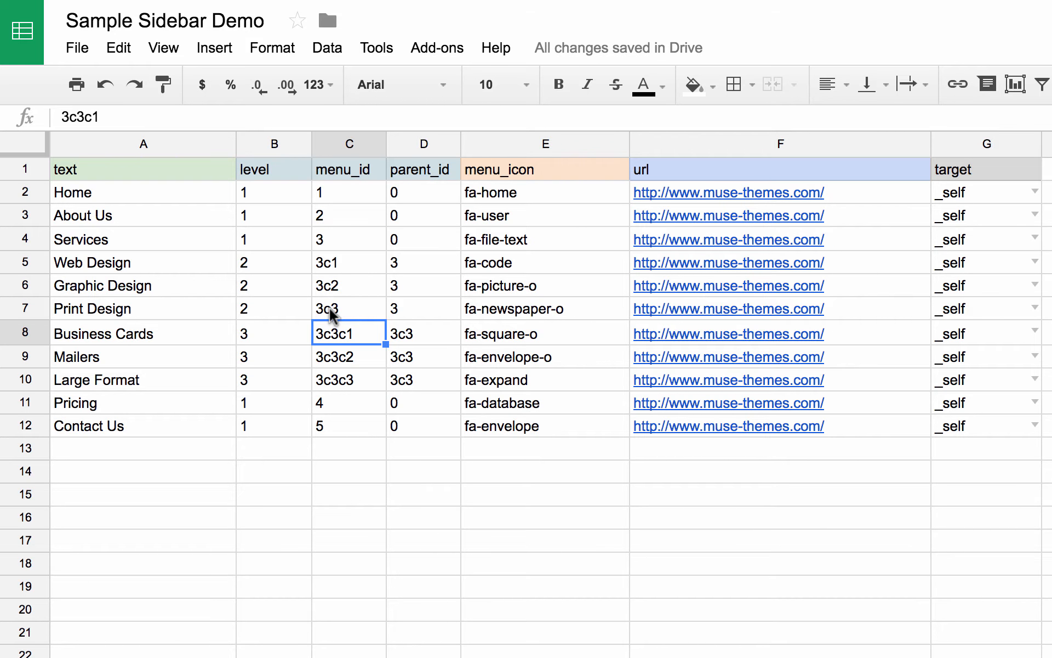
pyautogui.click(323, 248)
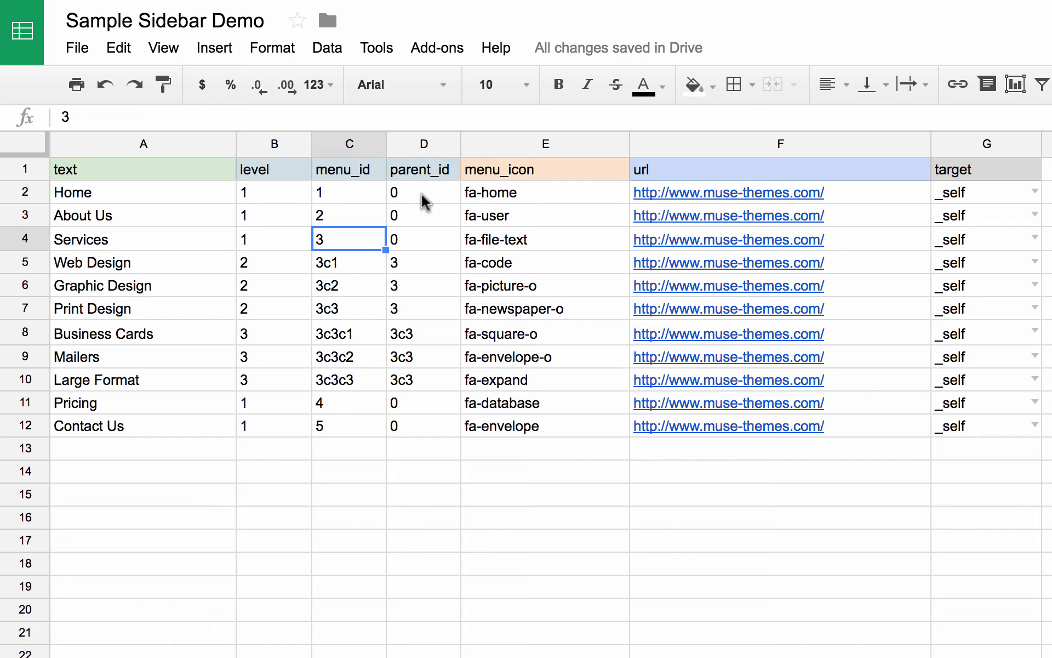
# Step: Examine how the parent_id values of the top-level items and the Services sub-items relate to the Services menu_id
pyautogui.click(417, 220)
pyautogui.click(412, 241)
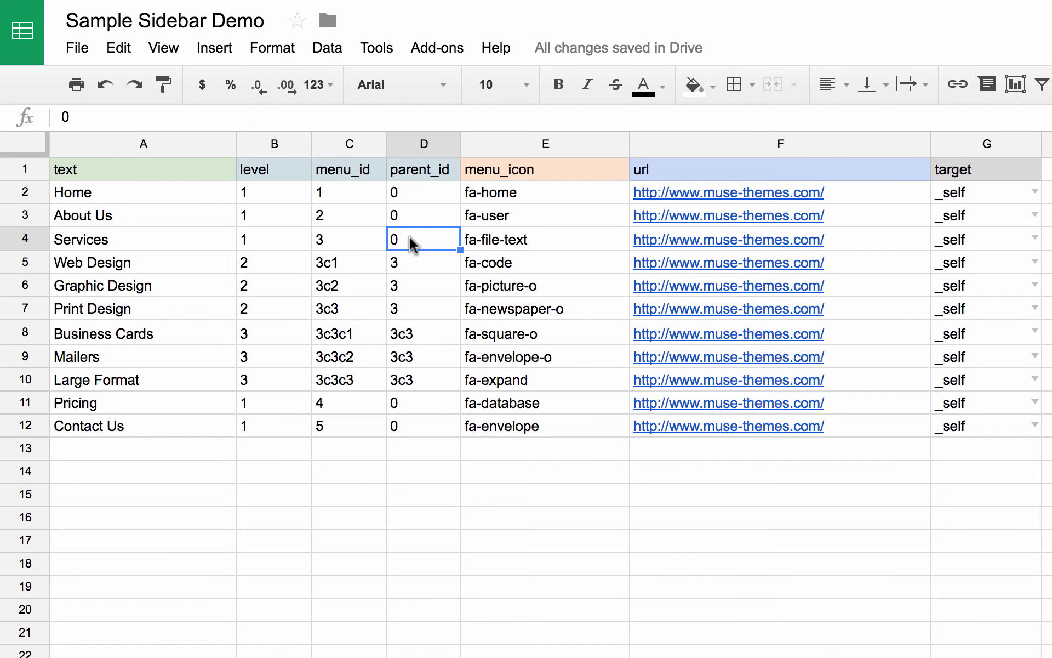
pyautogui.click(425, 264)
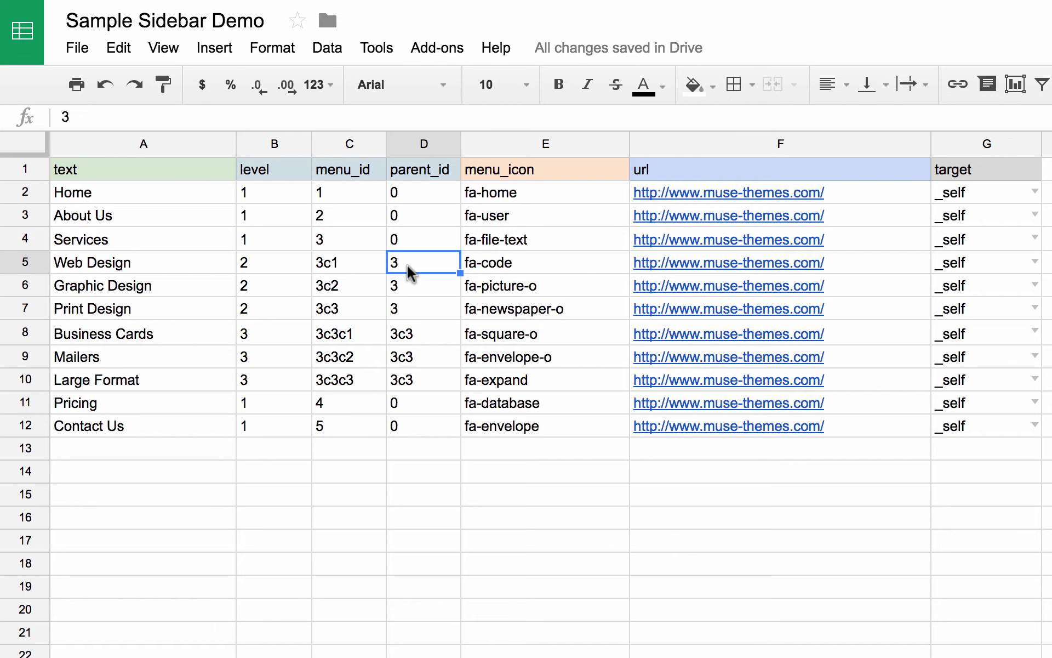
pyautogui.click(412, 289)
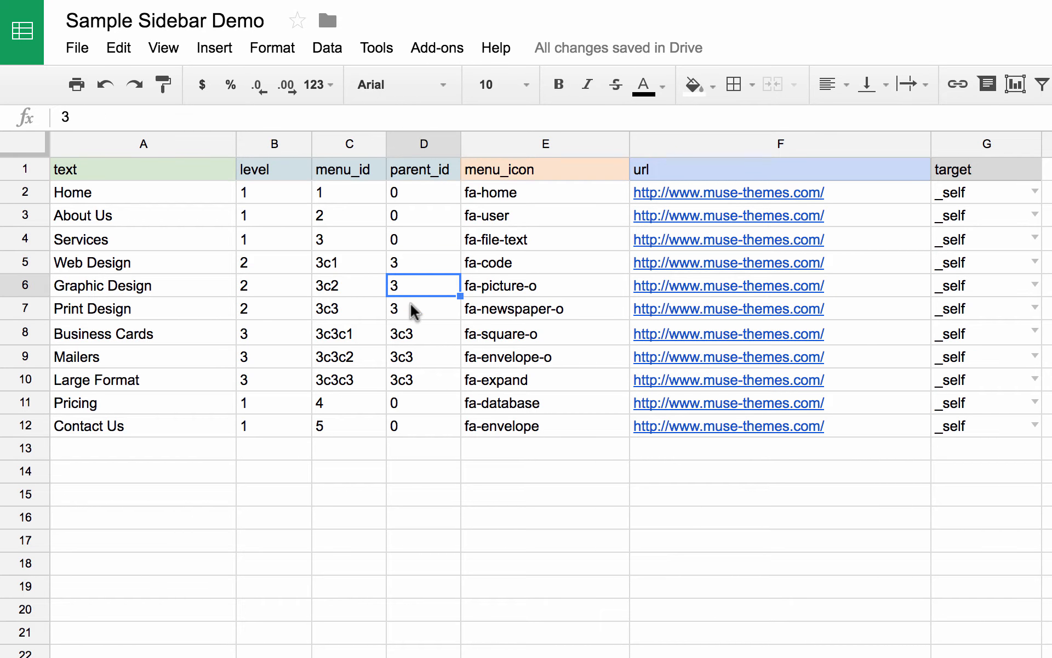
pyautogui.click(338, 242)
pyautogui.click(428, 269)
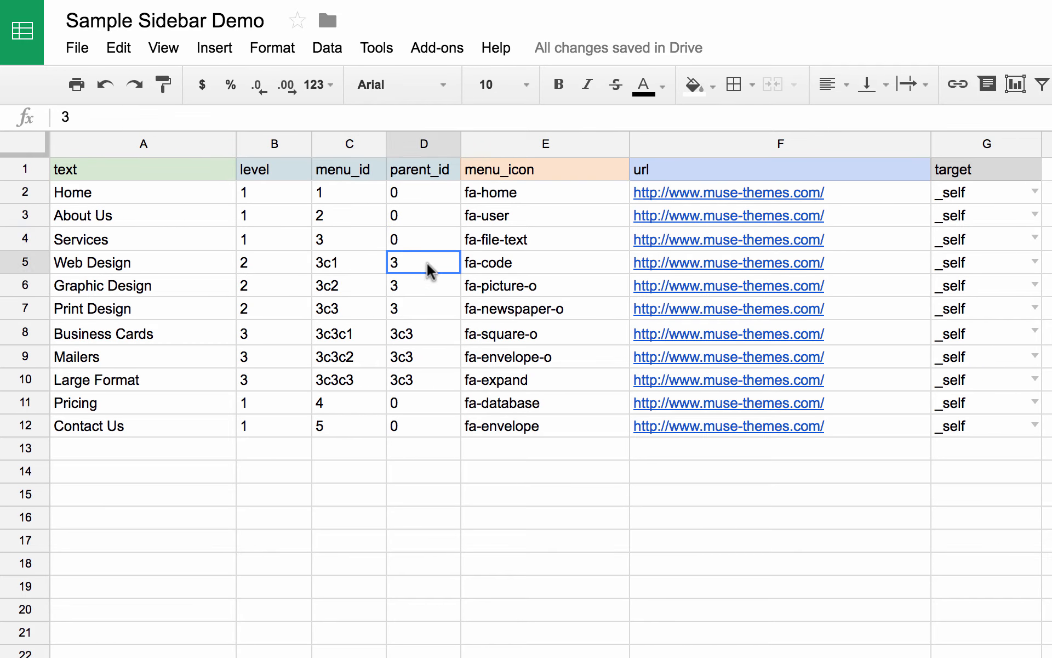
pyautogui.click(418, 289)
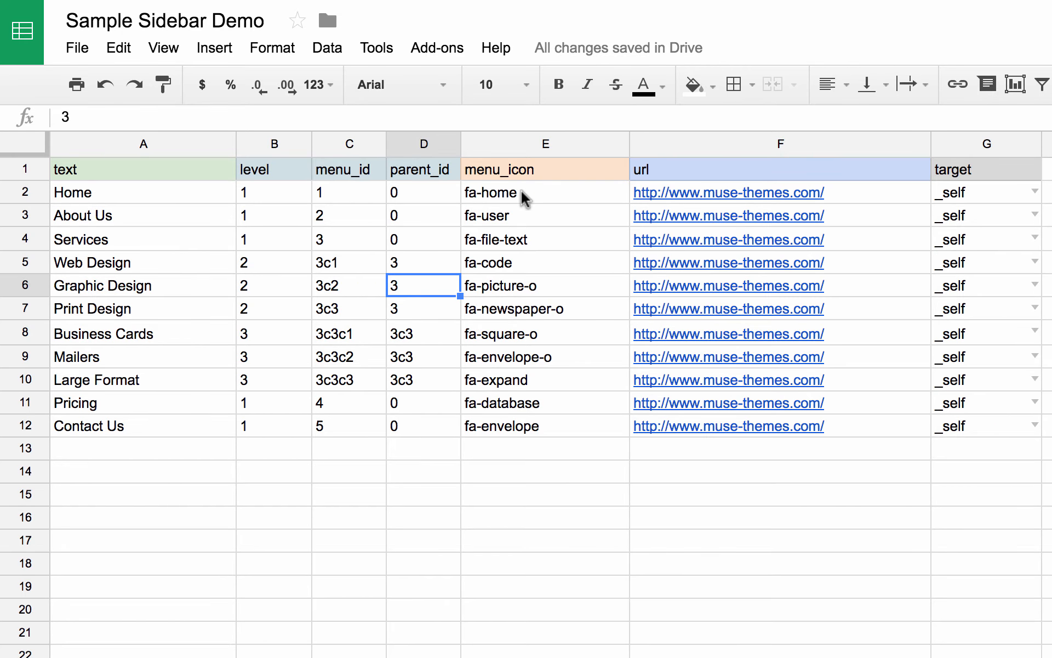
# Step: Select the menu_icon heading, switch to Adobe Muse and open the FontAwesome Icon Library from the Sidebar Connect widget's options
pyautogui.click(517, 171)
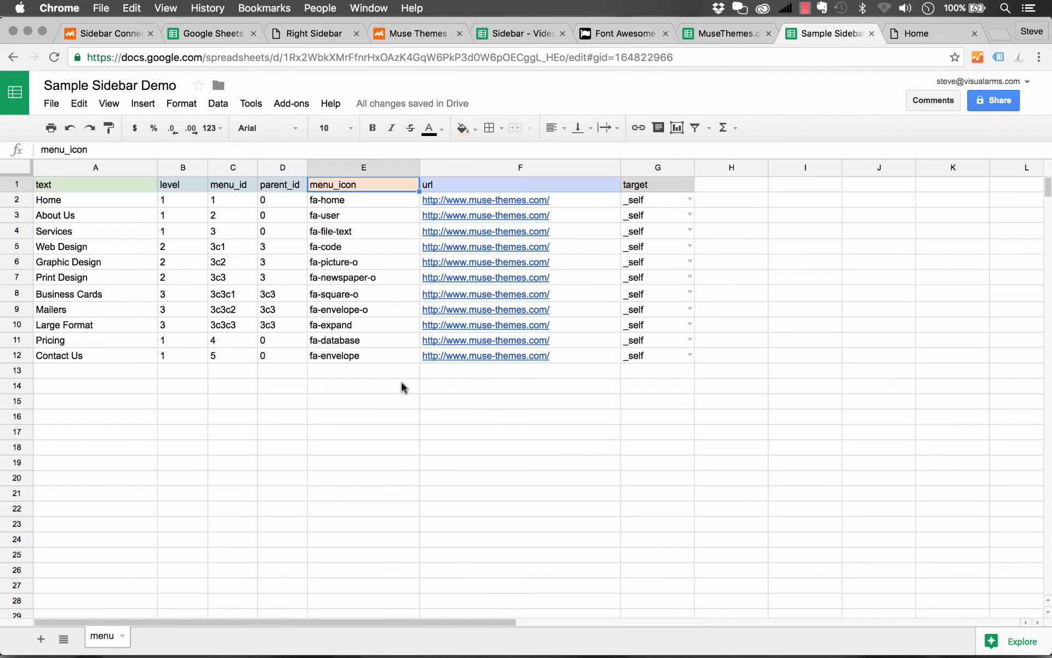
pyautogui.click(288, 651)
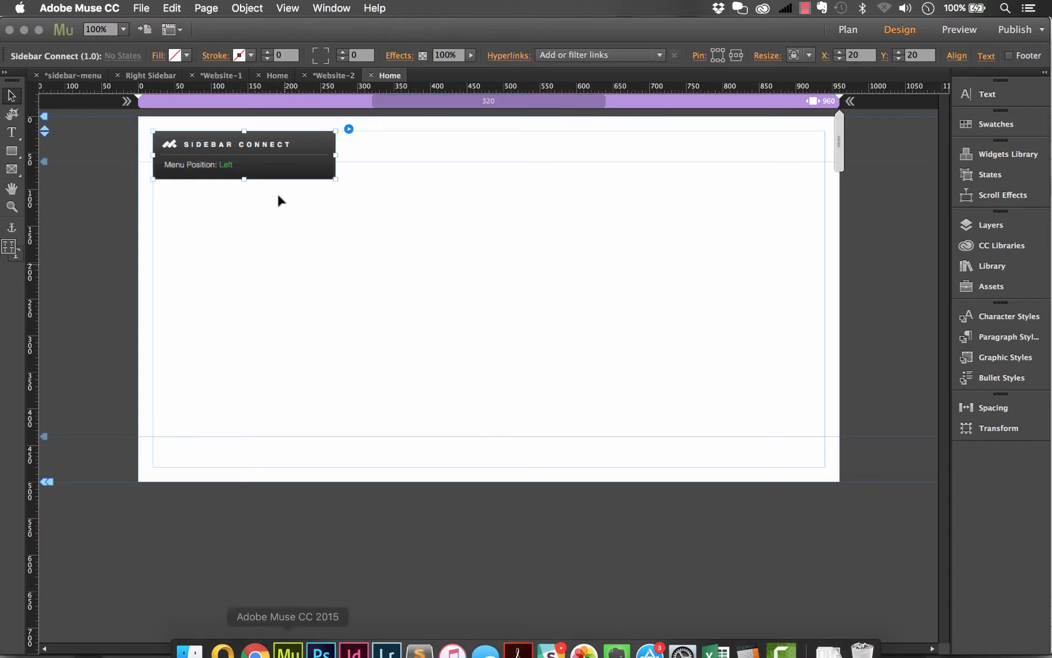
pyautogui.click(348, 129)
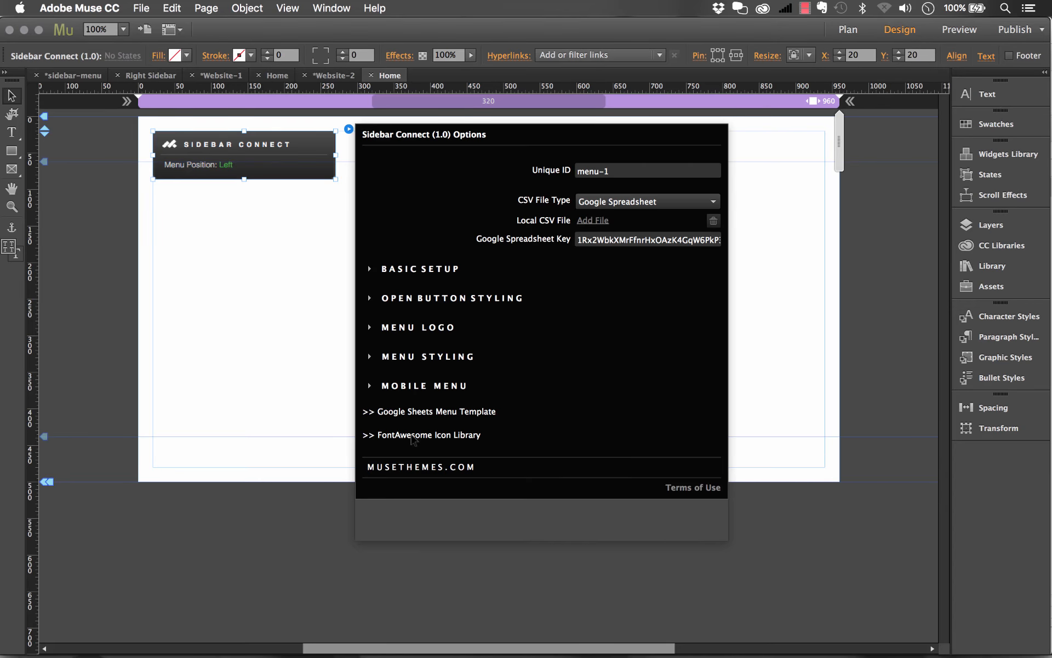
pyautogui.click(412, 436)
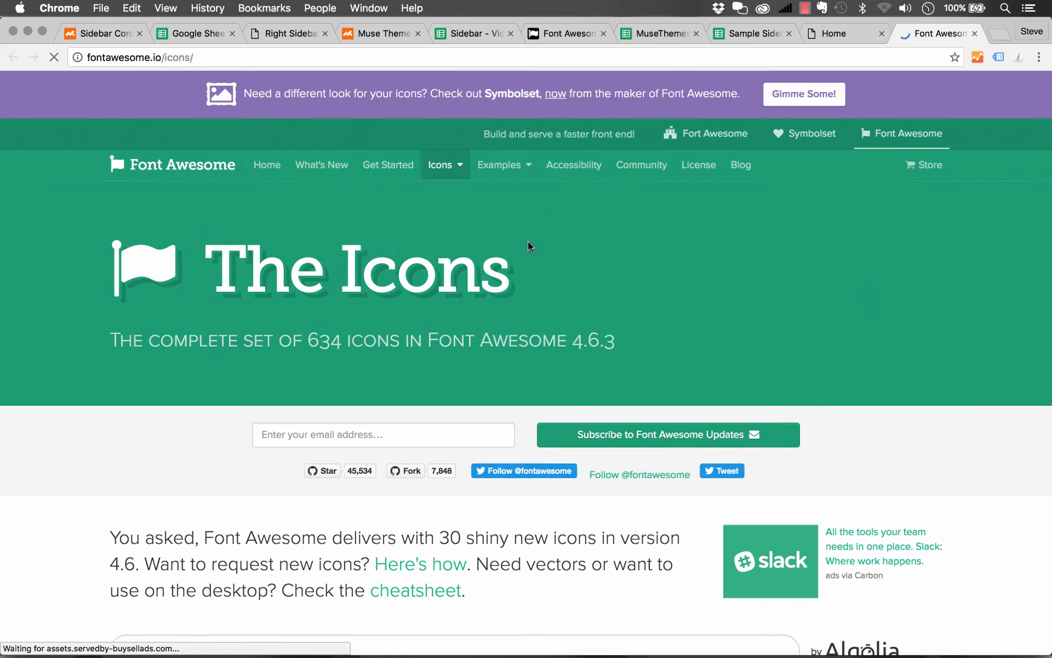
# Step: Browse the Font Awesome icon list and open the send-o icon's page to examine its full icon name
pyautogui.scroll(-20, 529, 245)
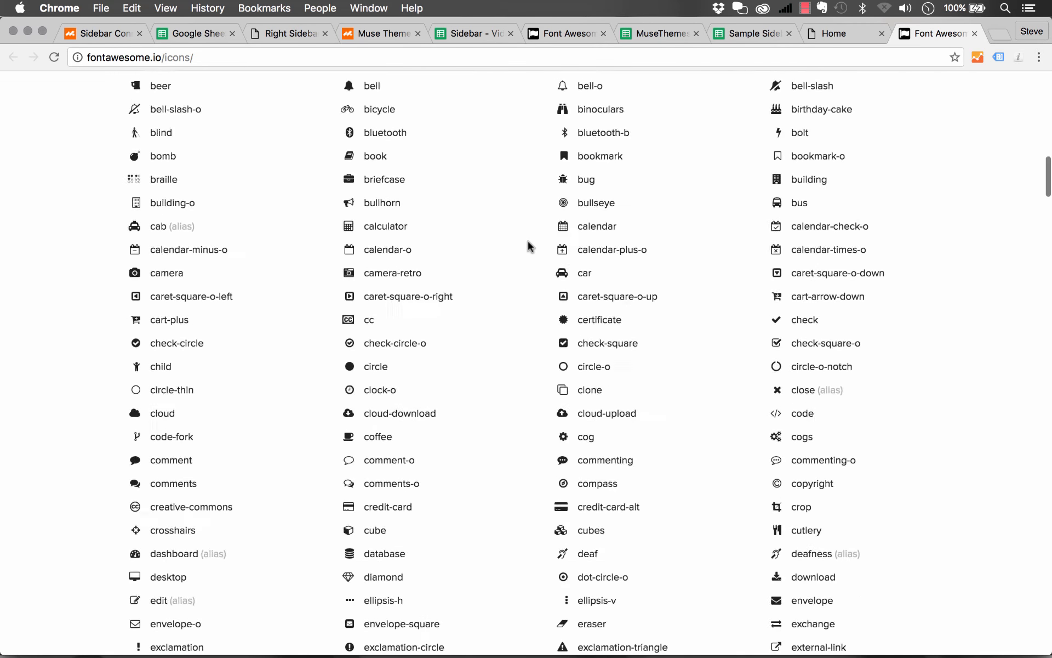
pyautogui.scroll(-20, 529, 245)
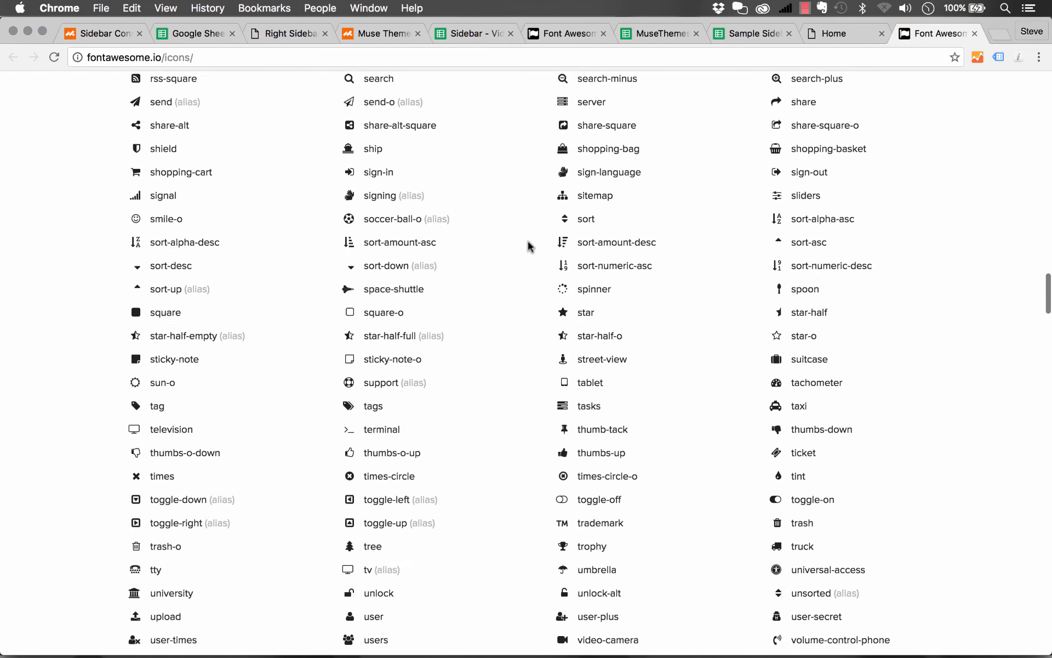
pyautogui.scroll(3, 529, 245)
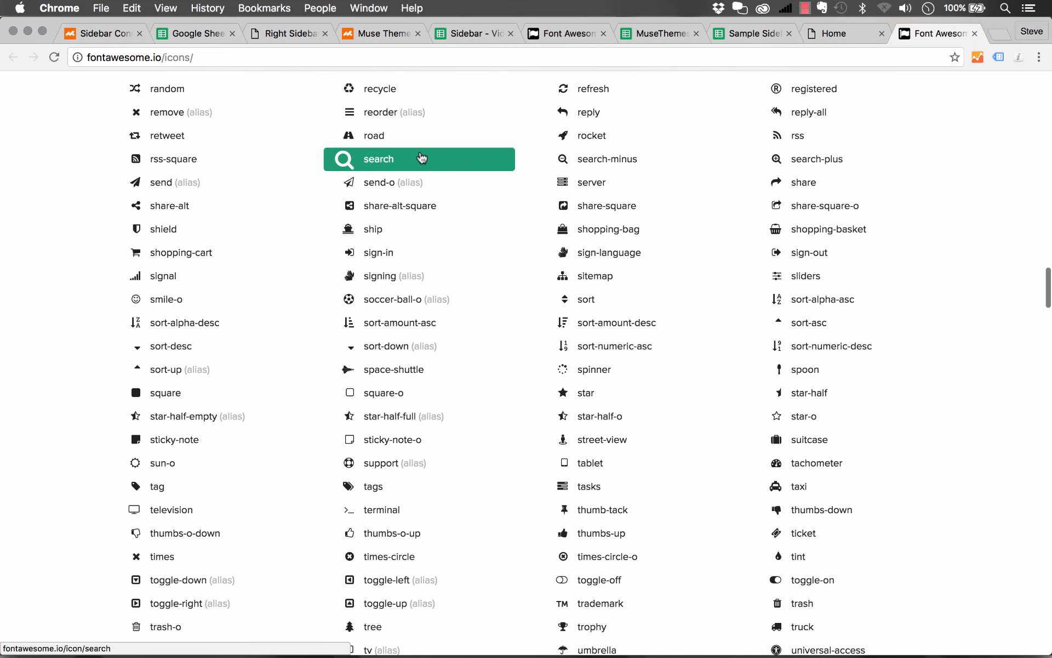
pyautogui.scroll(1, 421, 158)
pyautogui.click(375, 217)
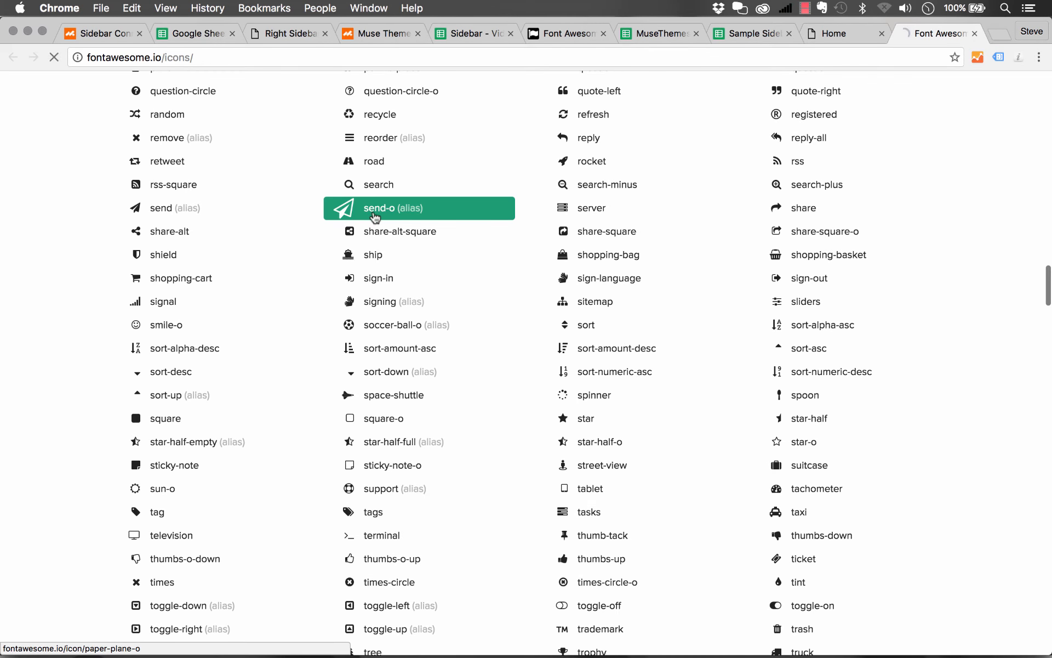
pyautogui.scroll(-2, 283, 434)
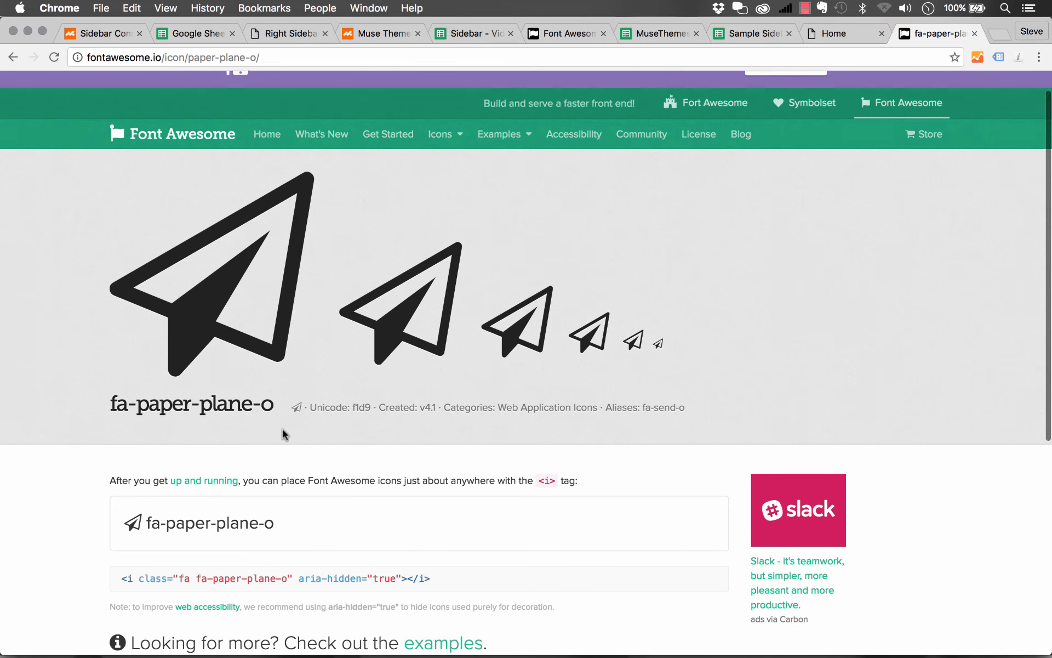
pyautogui.scroll(-1, 282, 434)
pyautogui.scroll(-1, 170, 512)
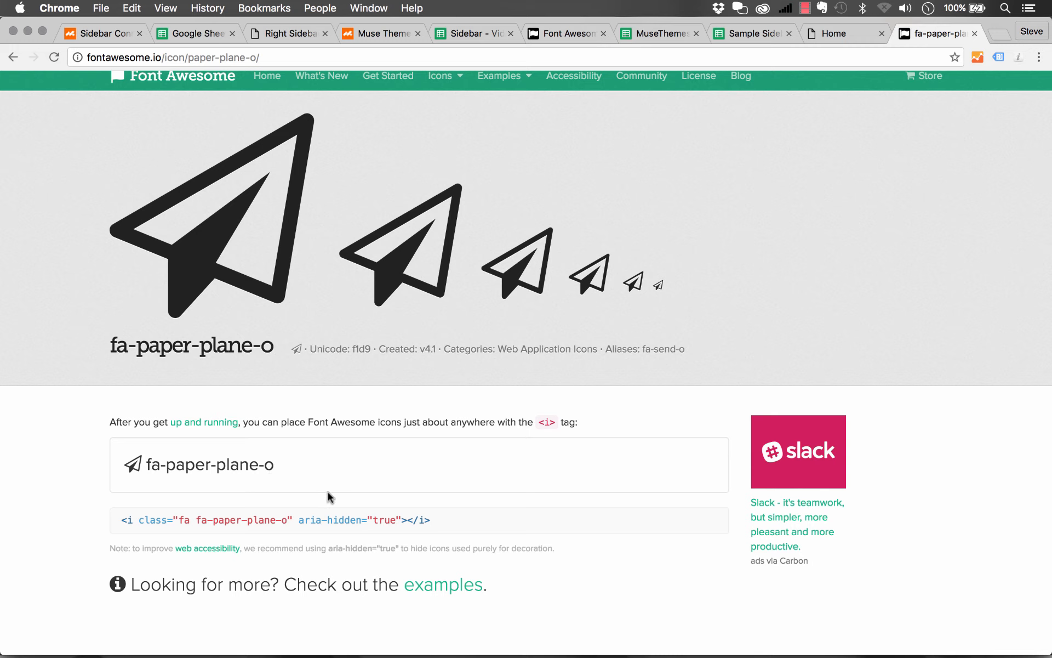
# Step: Return to the Sample Sidebar Demo spreadsheet and examine the Home item's url and the options available for its target
pyautogui.click(749, 35)
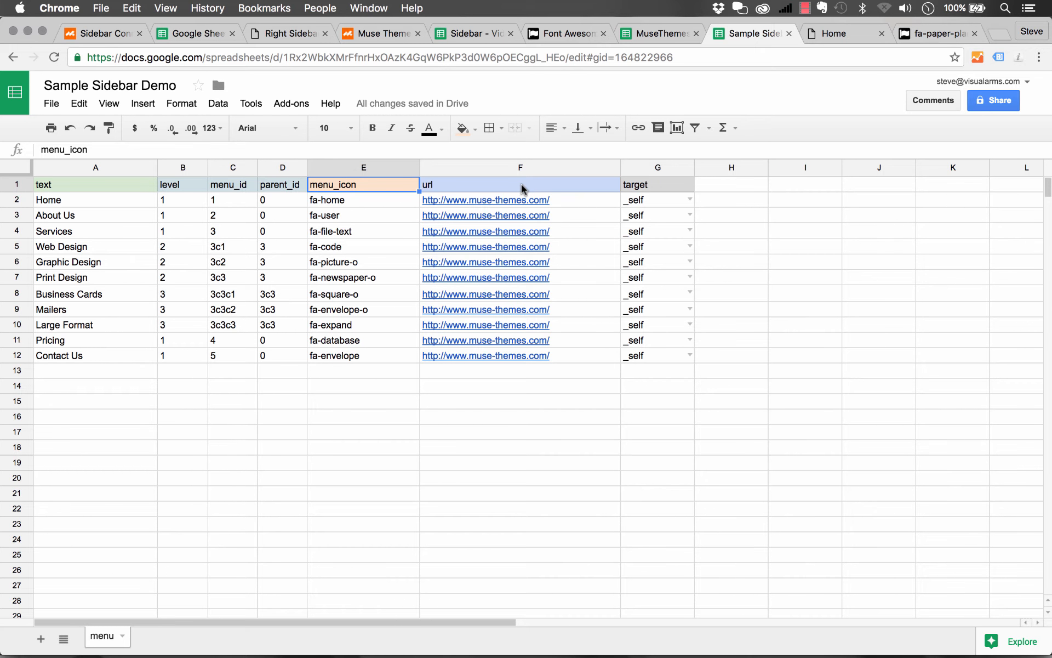
pyautogui.click(578, 206)
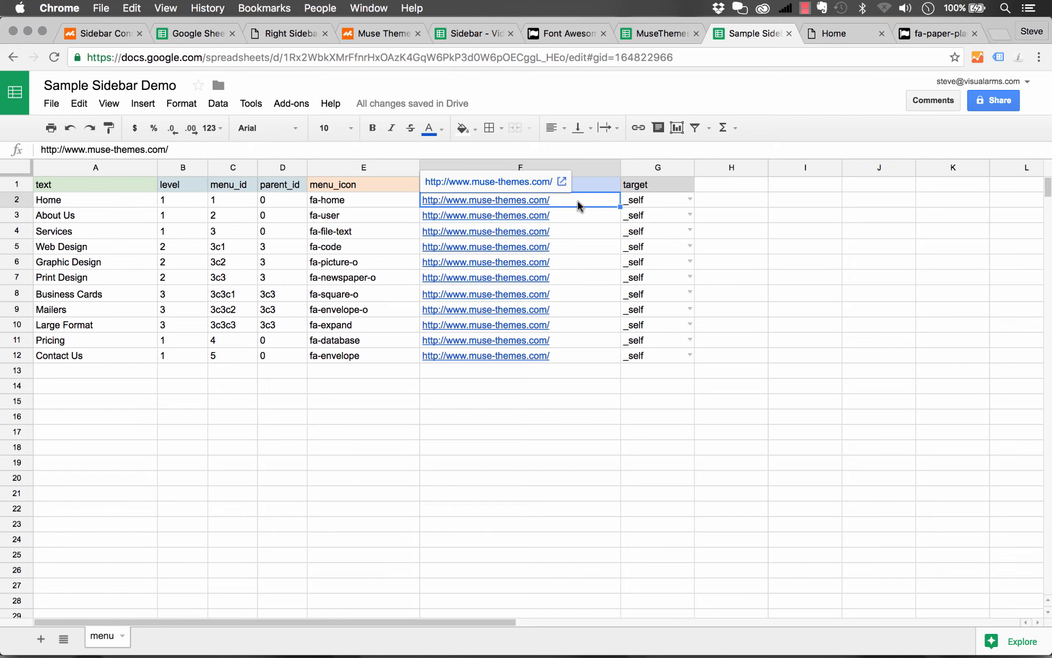
pyautogui.click(687, 199)
pyautogui.click(686, 200)
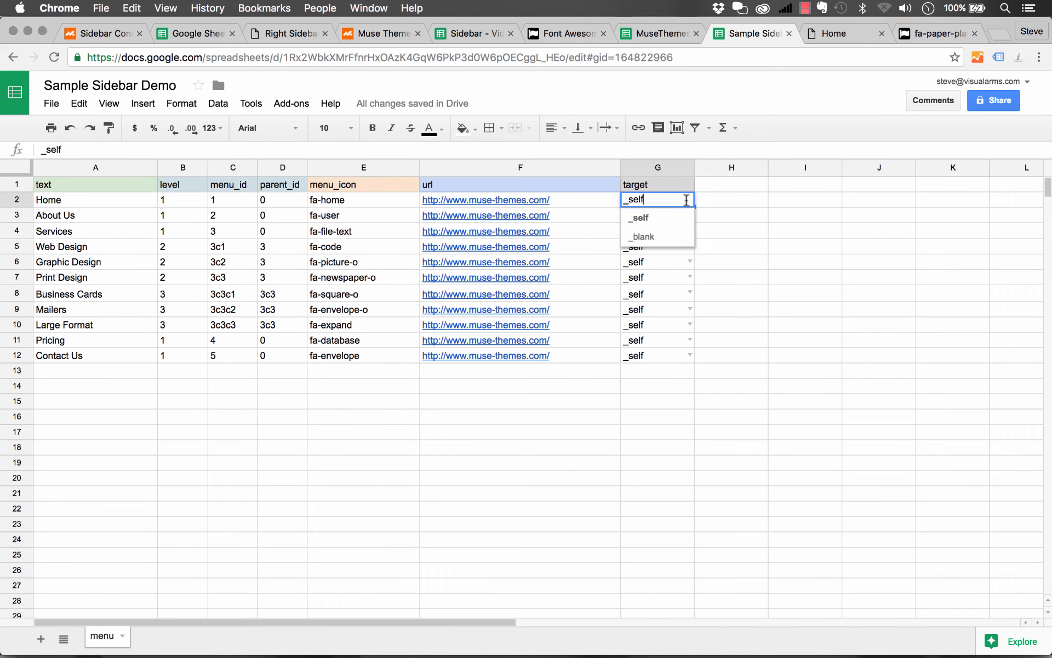
pyautogui.click(674, 272)
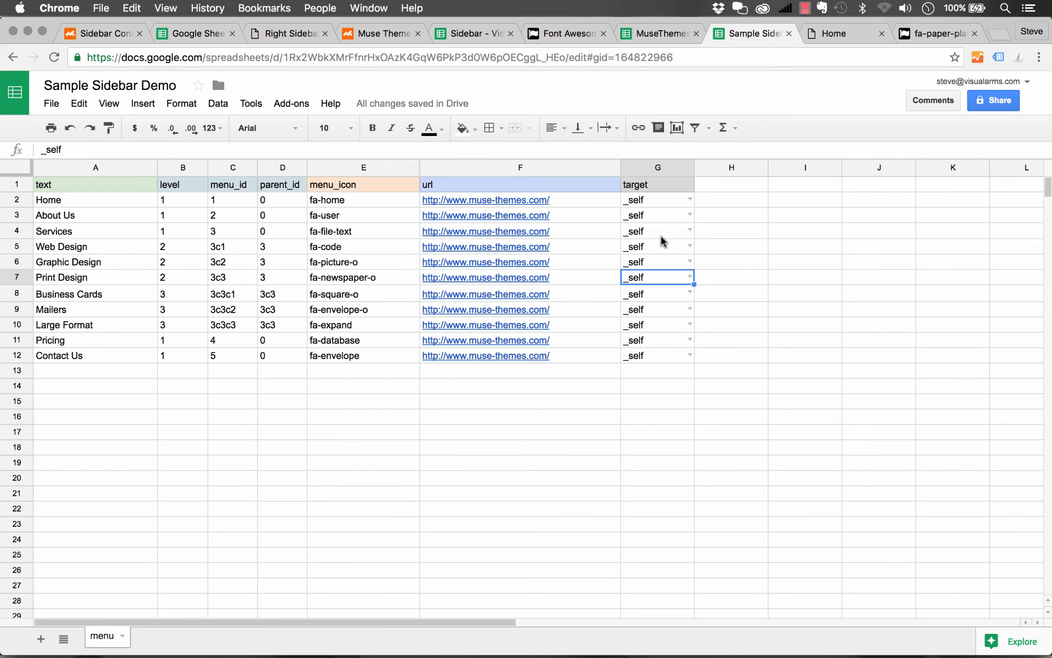
pyautogui.click(690, 200)
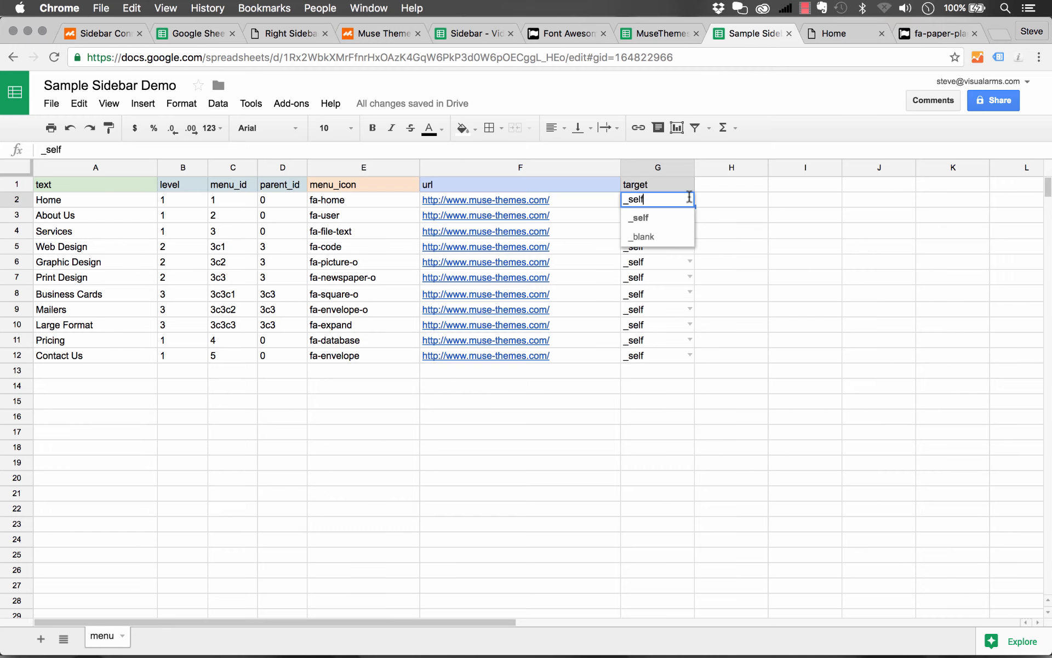
pyautogui.click(746, 331)
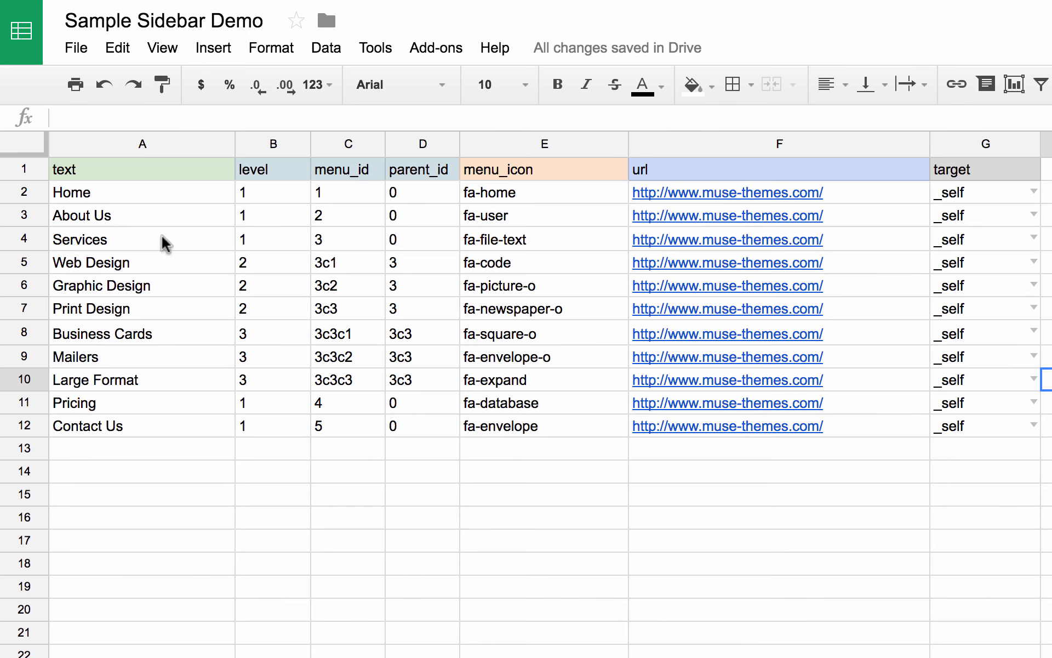
# Step: Move the Business Cards through Contact Us rows down one row and enter Illustration as the text in the freed row 8
pyautogui.moveTo(108, 336); pyautogui.dragTo(1002, 421)
pyautogui.moveTo(964, 319); pyautogui.dragTo(962, 362)
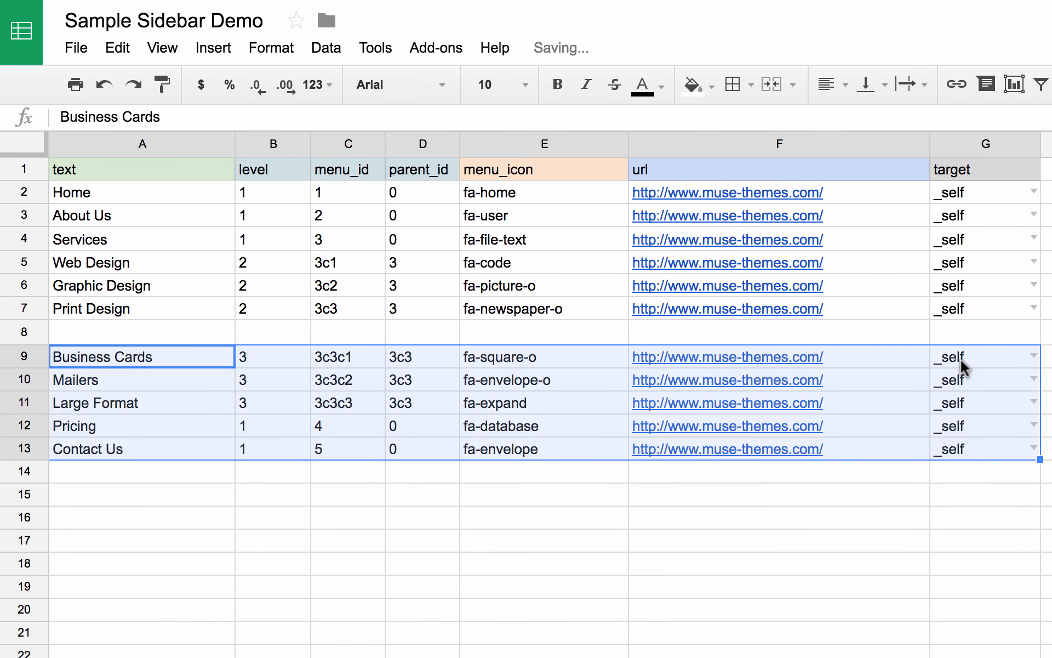
pyautogui.click(129, 338)
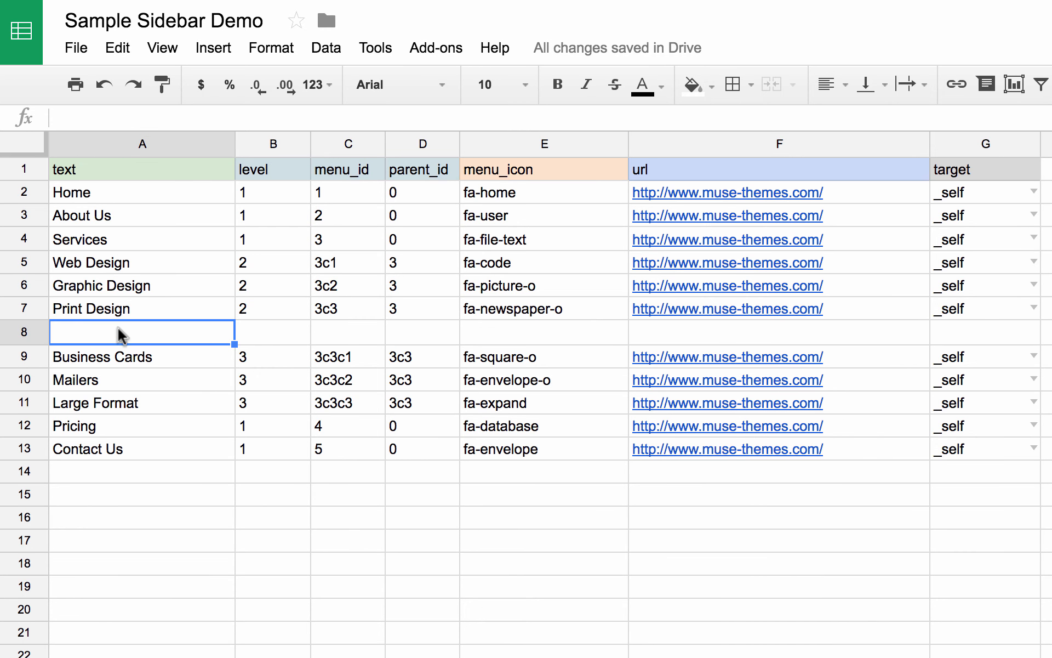
pyautogui.write('Illustration')
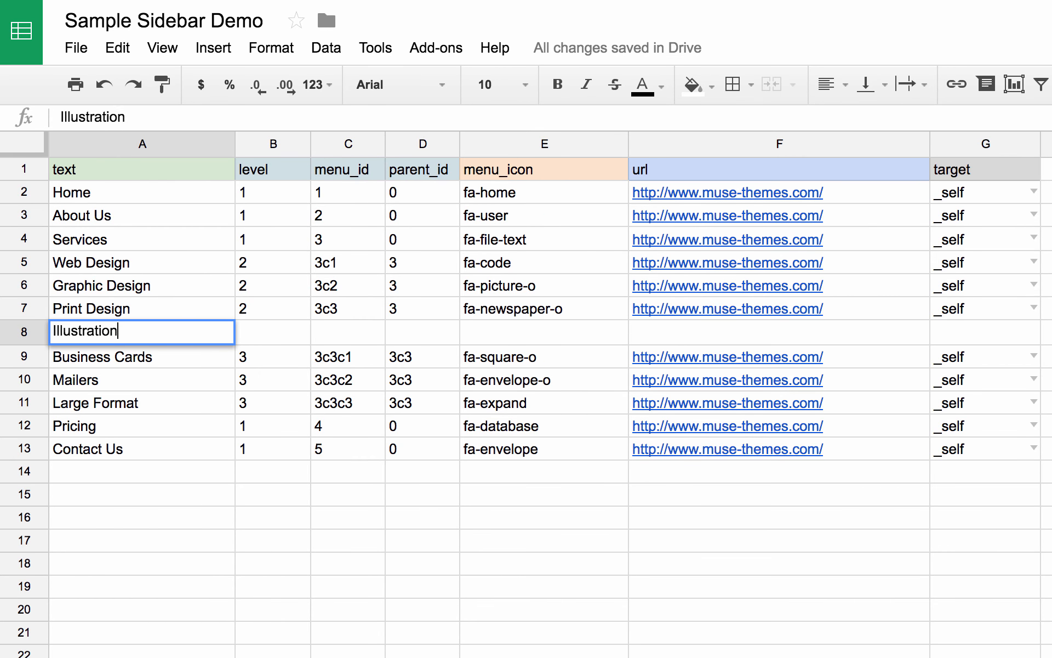
pyautogui.press('Return')
# Step: Set the Illustration item's level to 2, its menu_id to 3c4 and its parent_id to 3
pyautogui.click(284, 339)
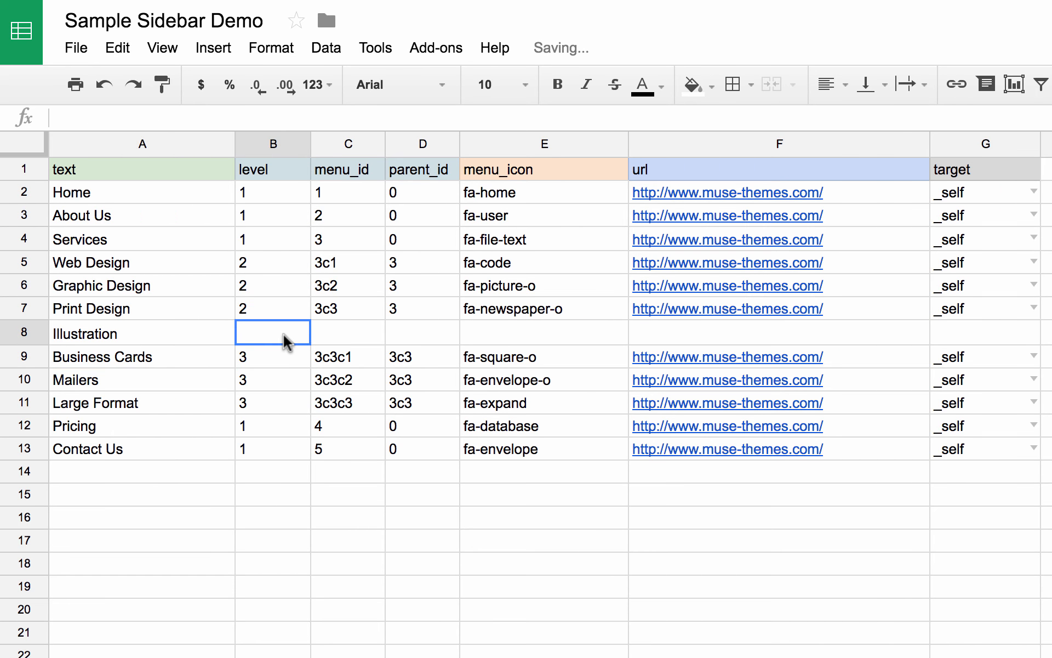
pyautogui.write('2')
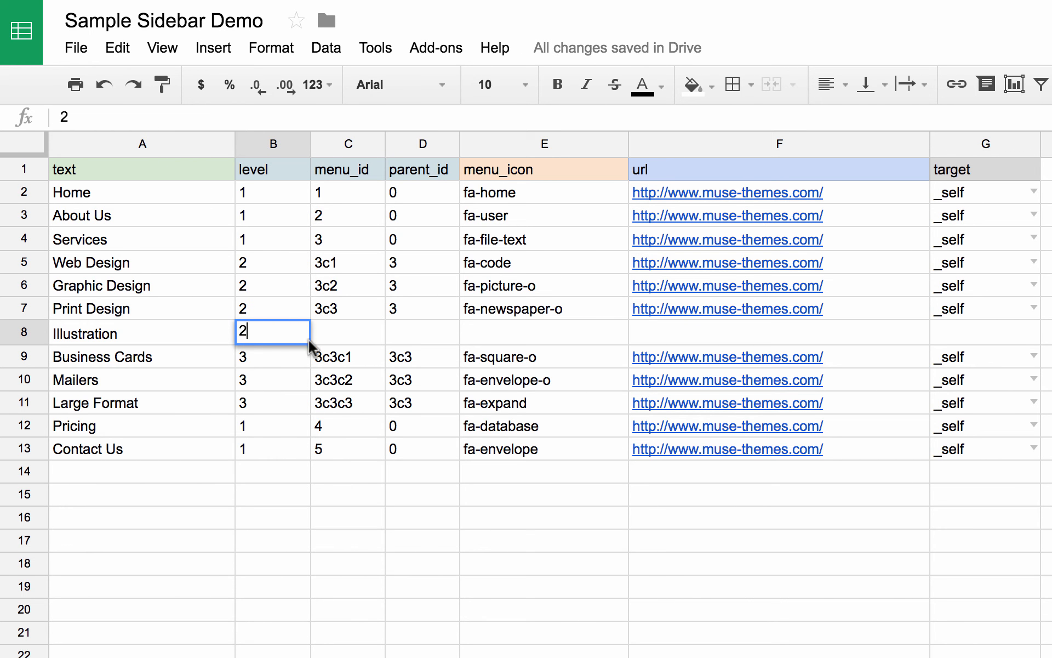
pyautogui.click(340, 335)
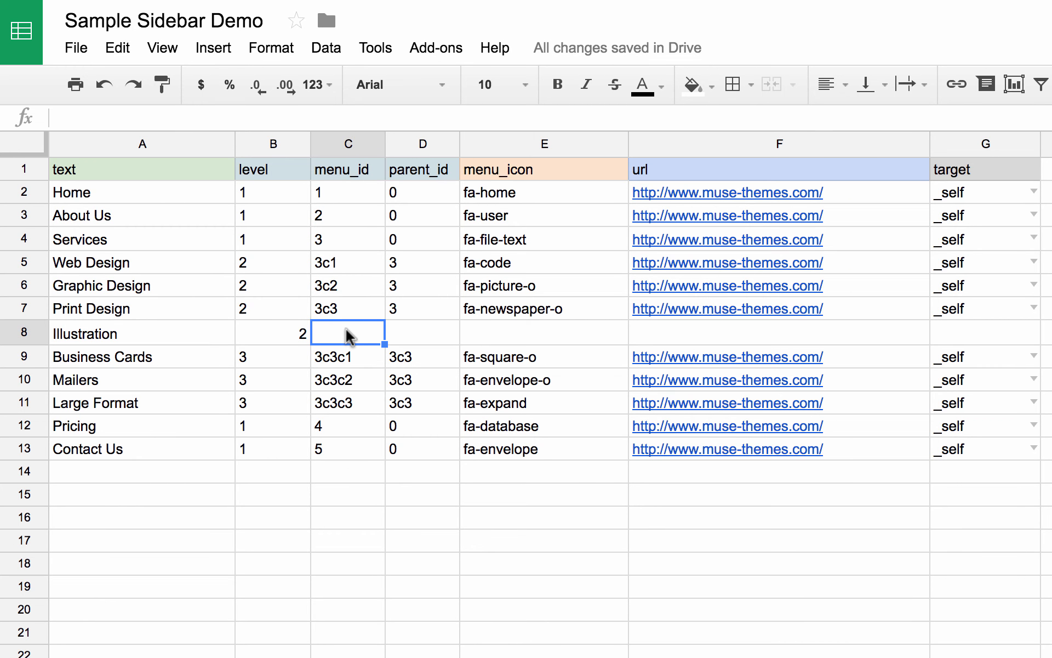
pyautogui.write('3c4')
pyautogui.press('Tab')
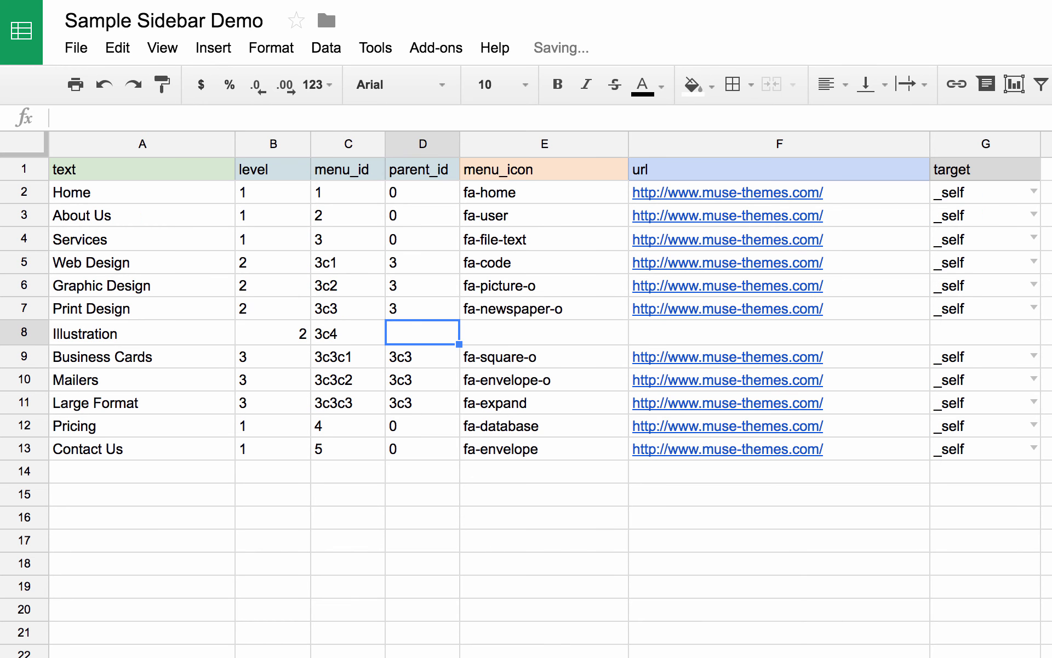
pyautogui.write('3')
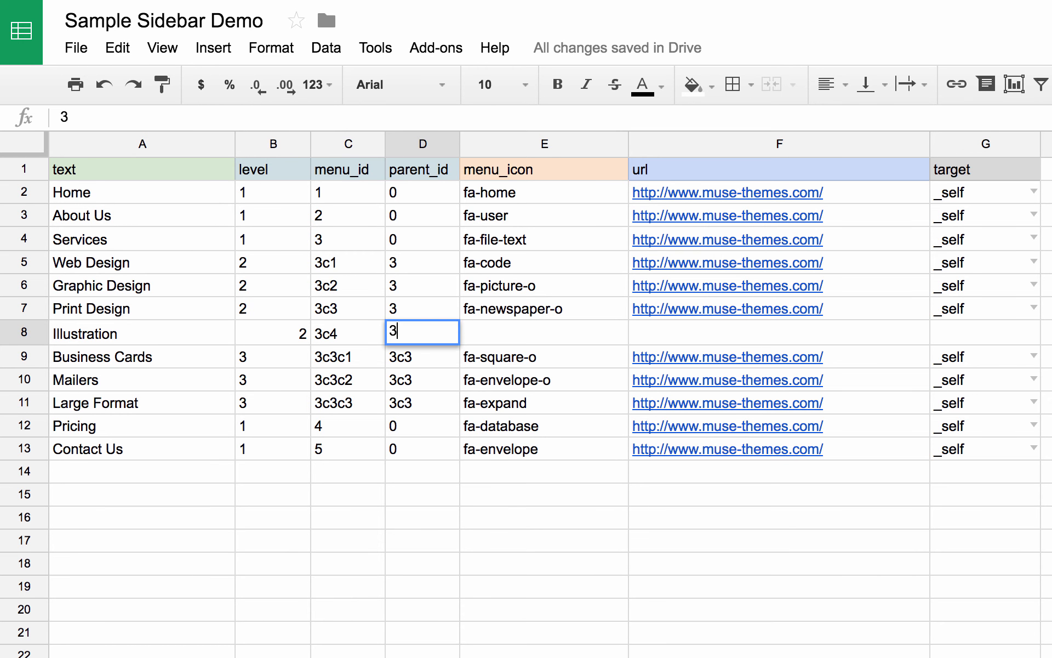
pyautogui.press('Tab')
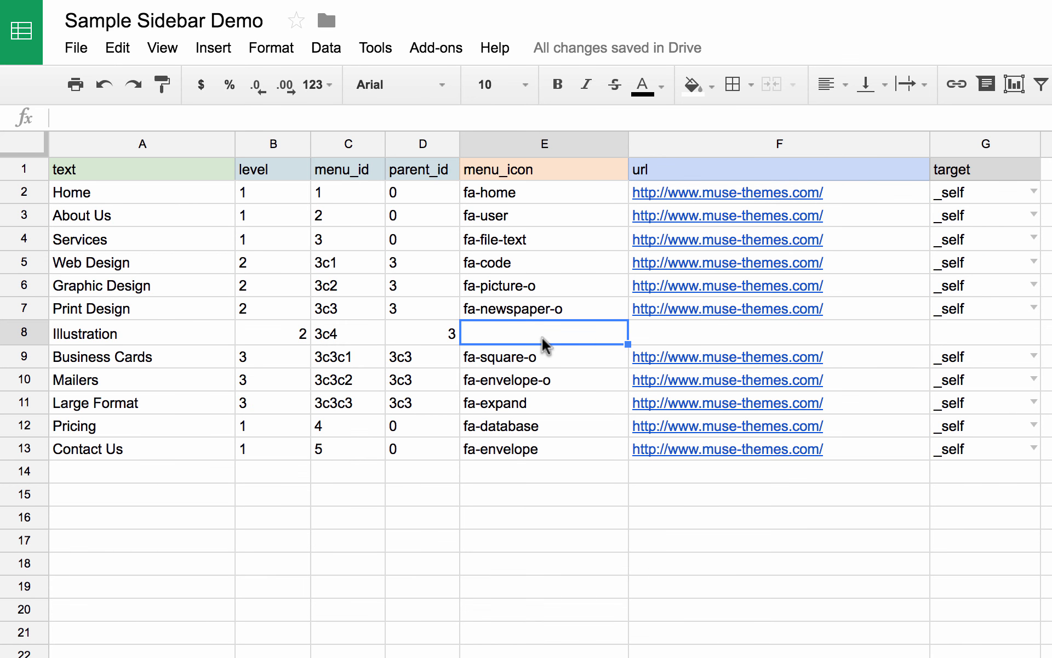
pyautogui.write('fa')
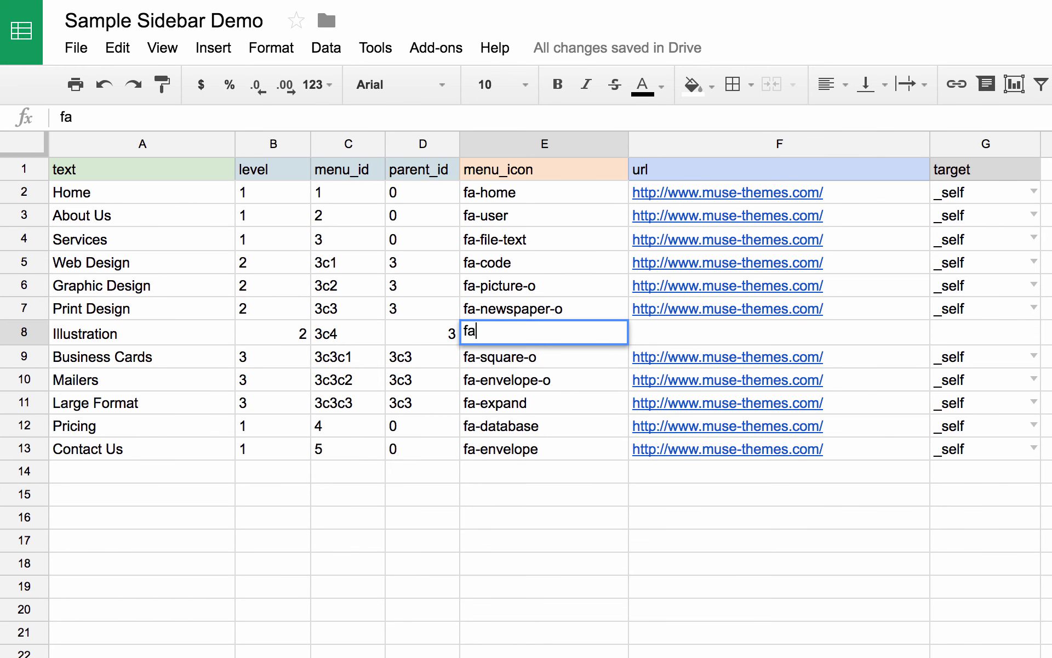
pyautogui.write('-paper-plane-o')
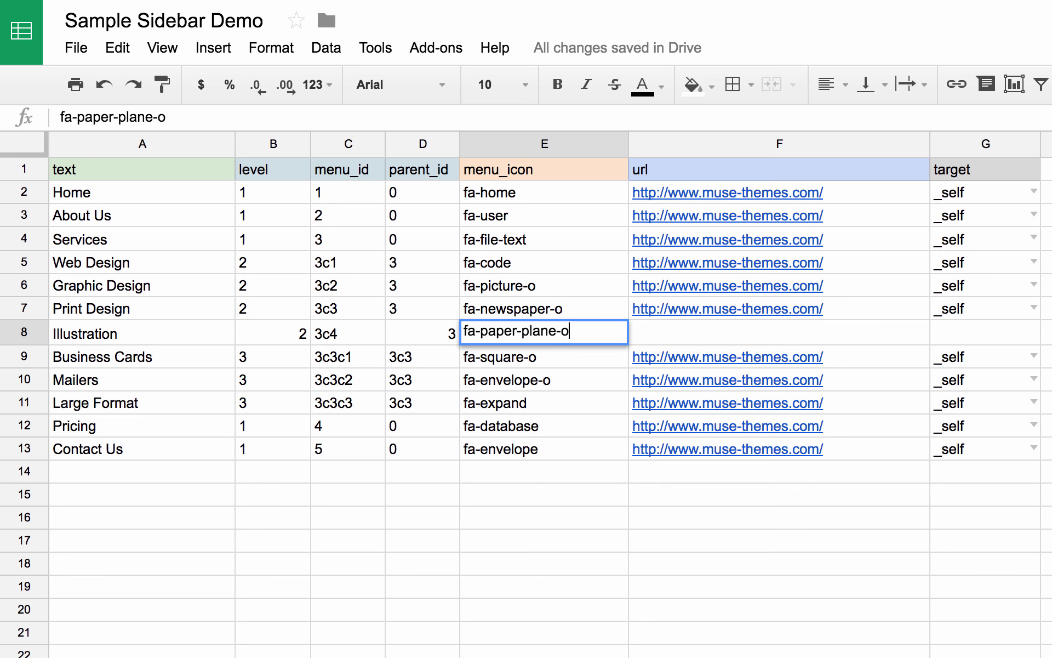
pyautogui.click(771, 330)
pyautogui.write('htt')
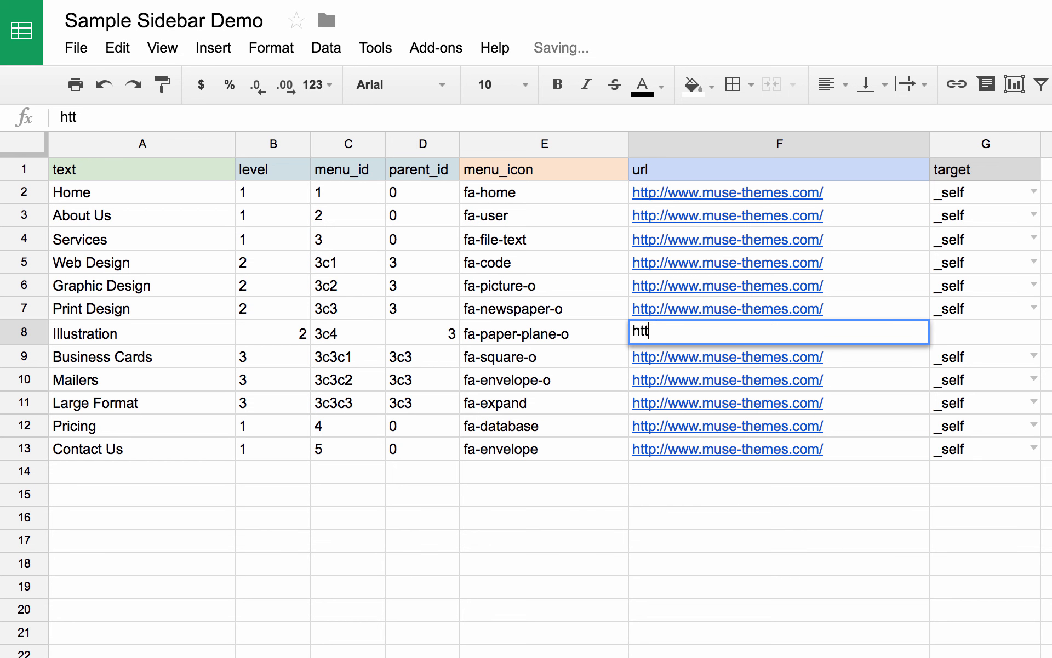
pyautogui.write('p://www.google.c')
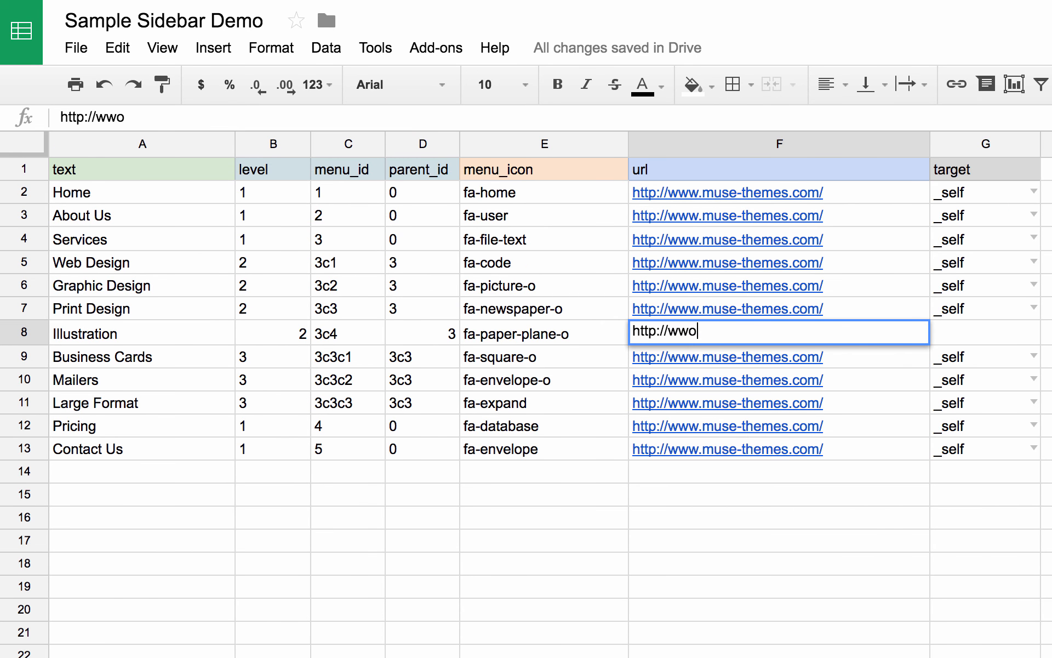
pyautogui.write('oogo')
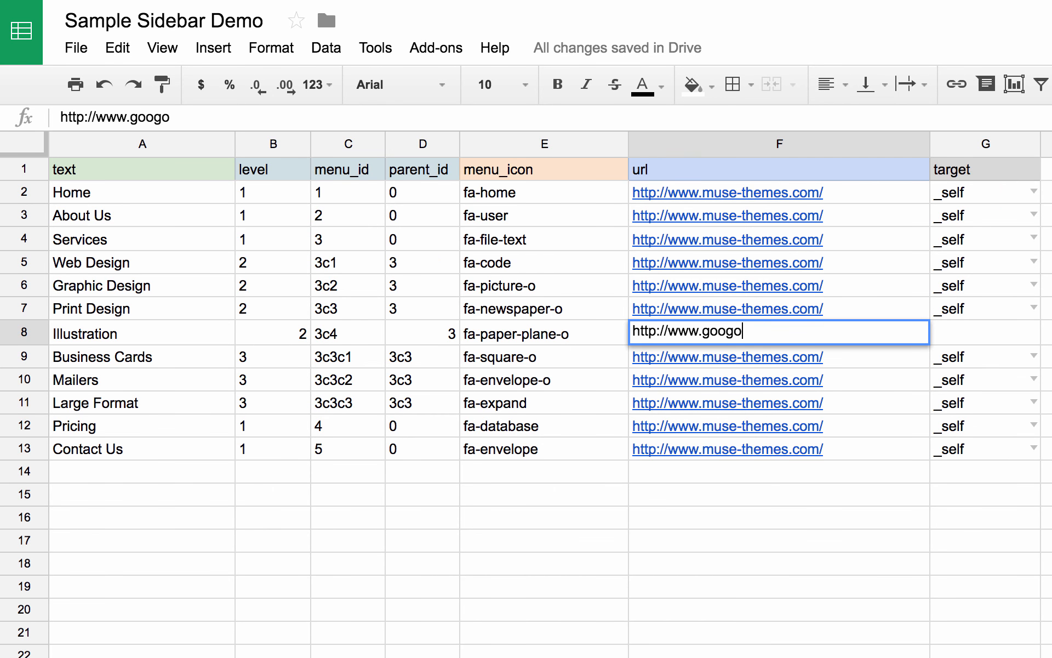
pyautogui.press('BackSpace')
pyautogui.write('le.com')
pyautogui.press('Tab')
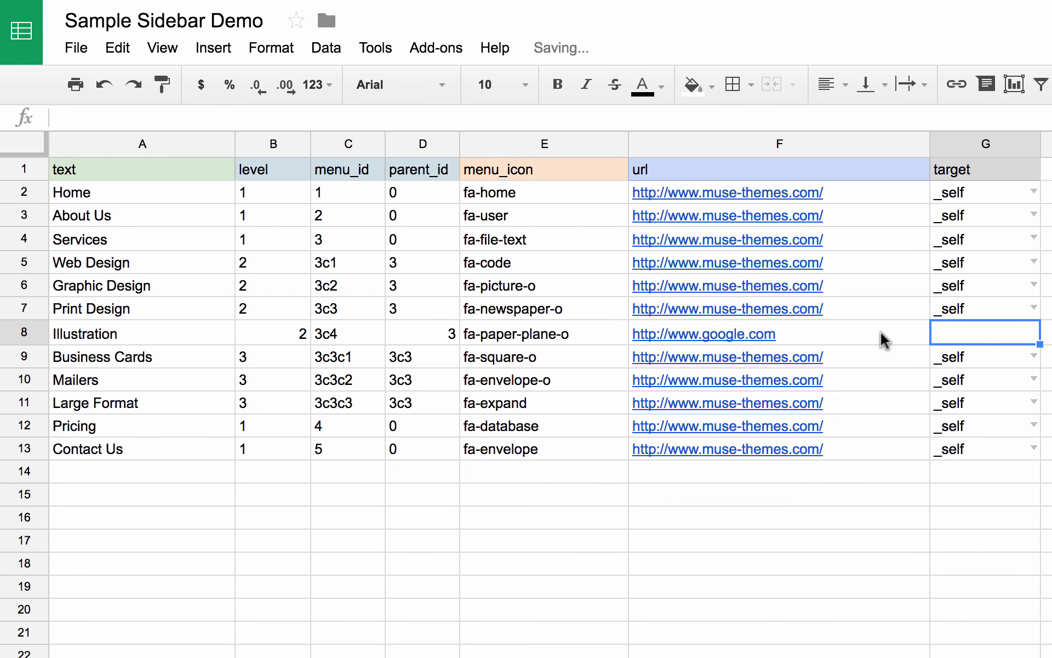
# Step: Fill the target cell from the Print Design row down to the Illustration row and set Illustration's target to _blank
pyautogui.click(1002, 315)
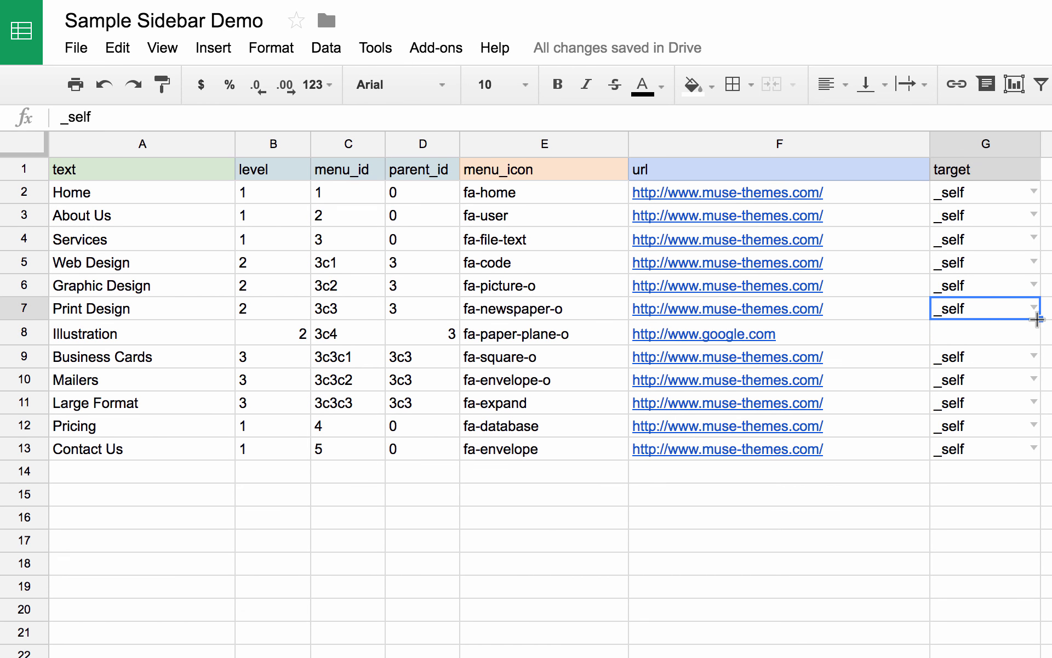
pyautogui.moveTo(1040, 319); pyautogui.dragTo(1040, 340)
pyautogui.click(984, 336)
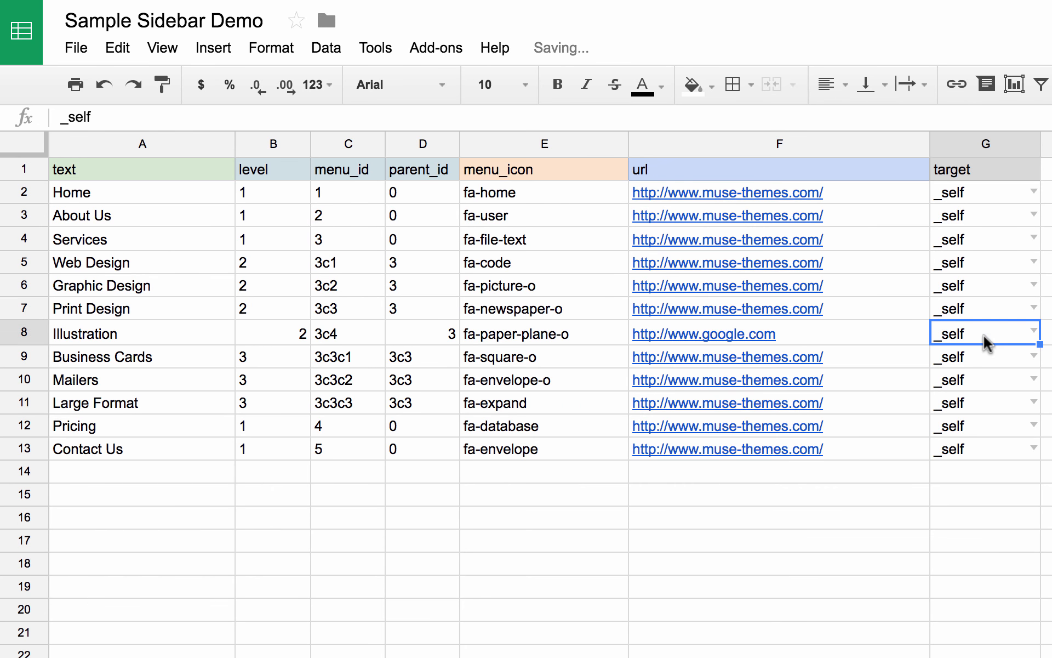
pyautogui.click(1038, 331)
pyautogui.click(985, 388)
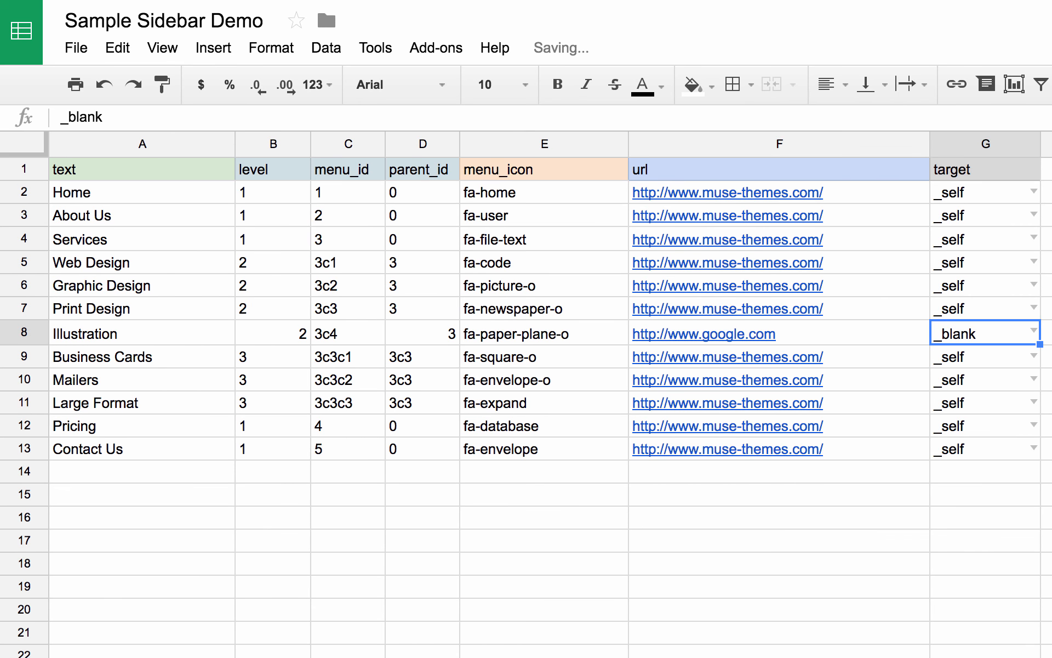
pyautogui.click(1048, 356)
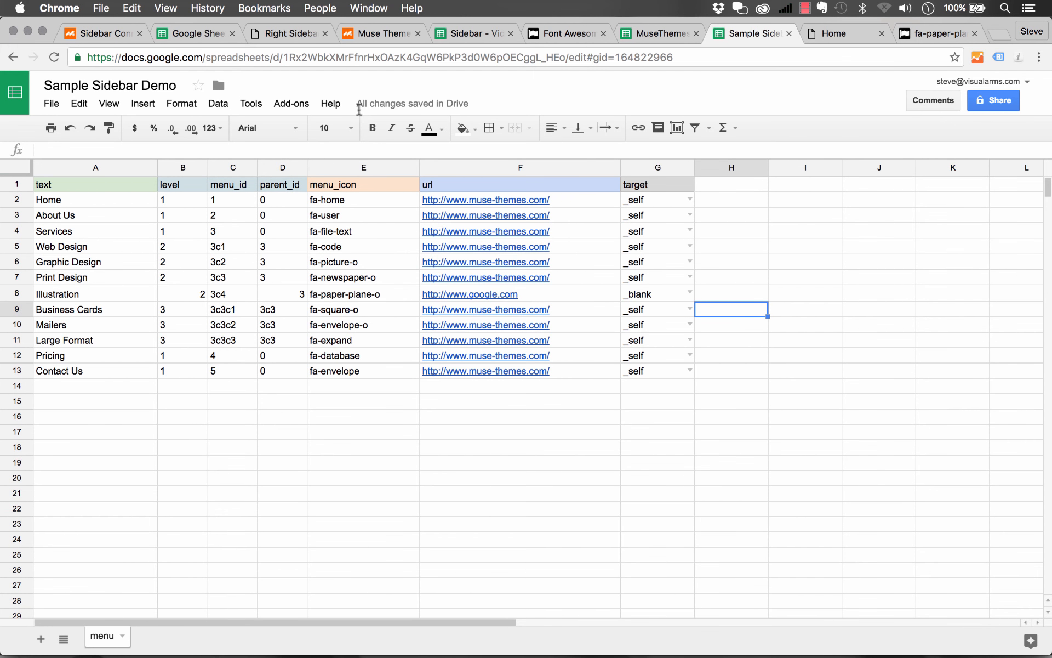
# Step: Reload the Home preview to test the Illustration link in the sidebar's Services submenu, and return to the Sample Sidebar Demo spreadsheet
pyautogui.moveTo(419, 108)
pyautogui.click(856, 32)
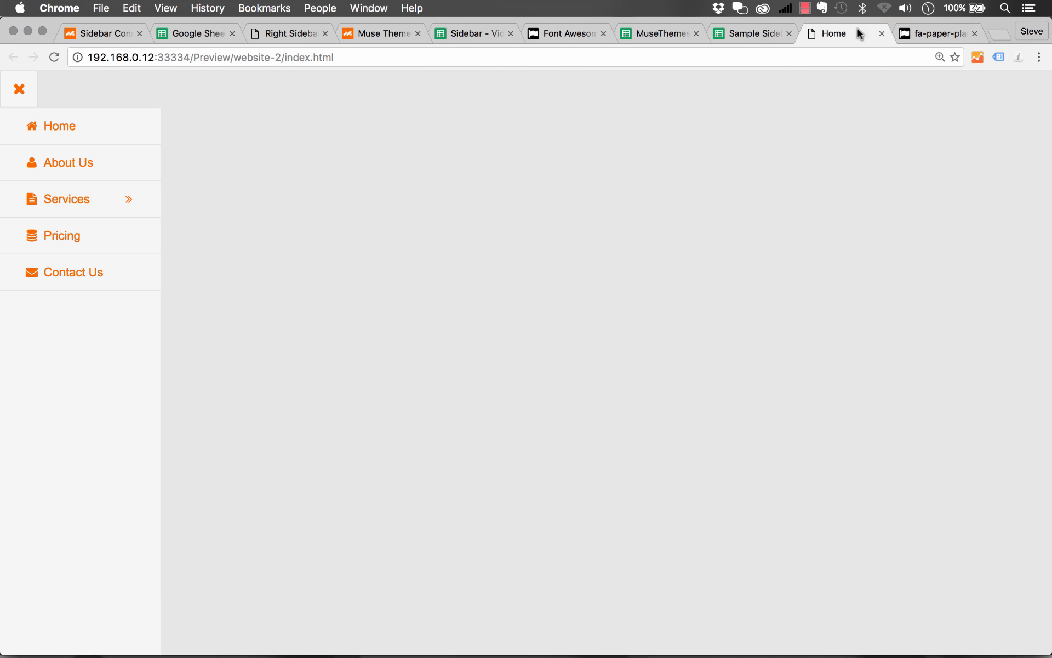
pyautogui.press('super+r')
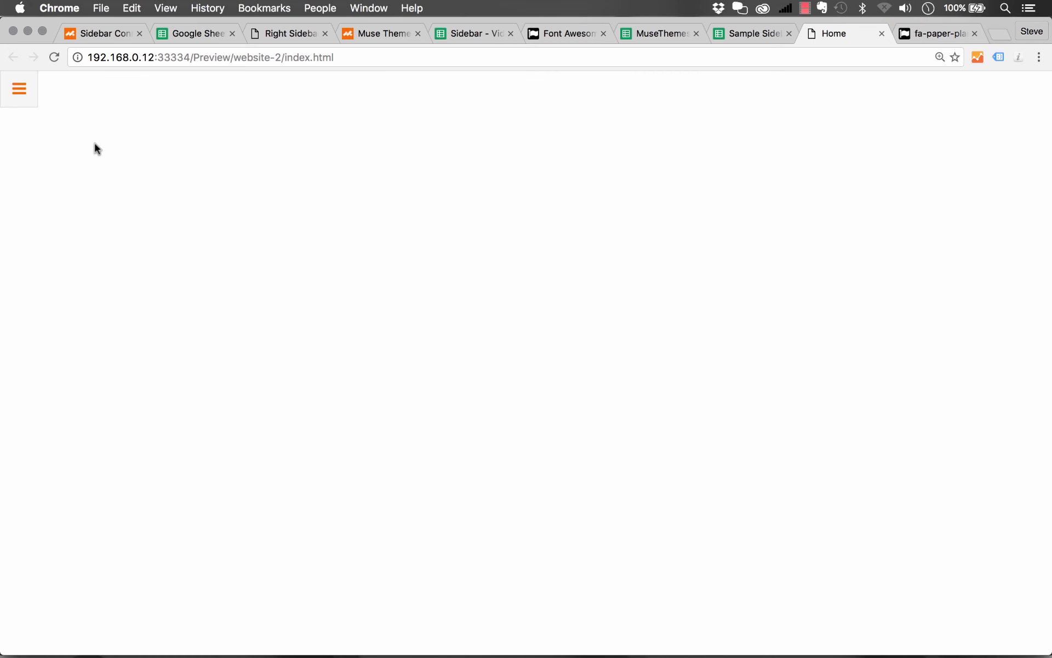
pyautogui.click(19, 90)
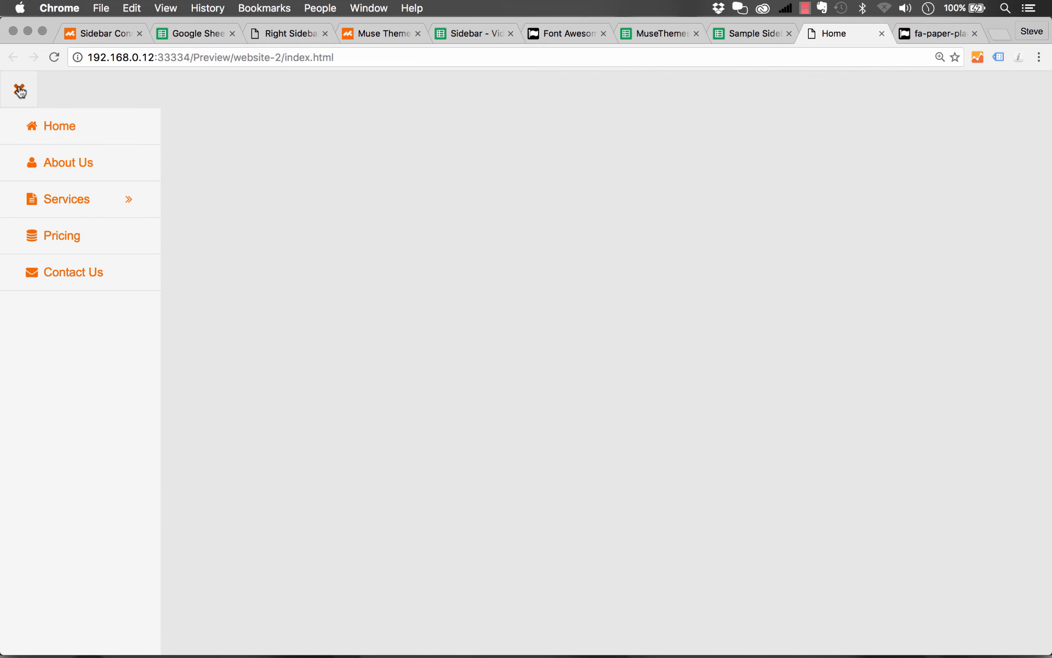
pyautogui.moveTo(80, 204)
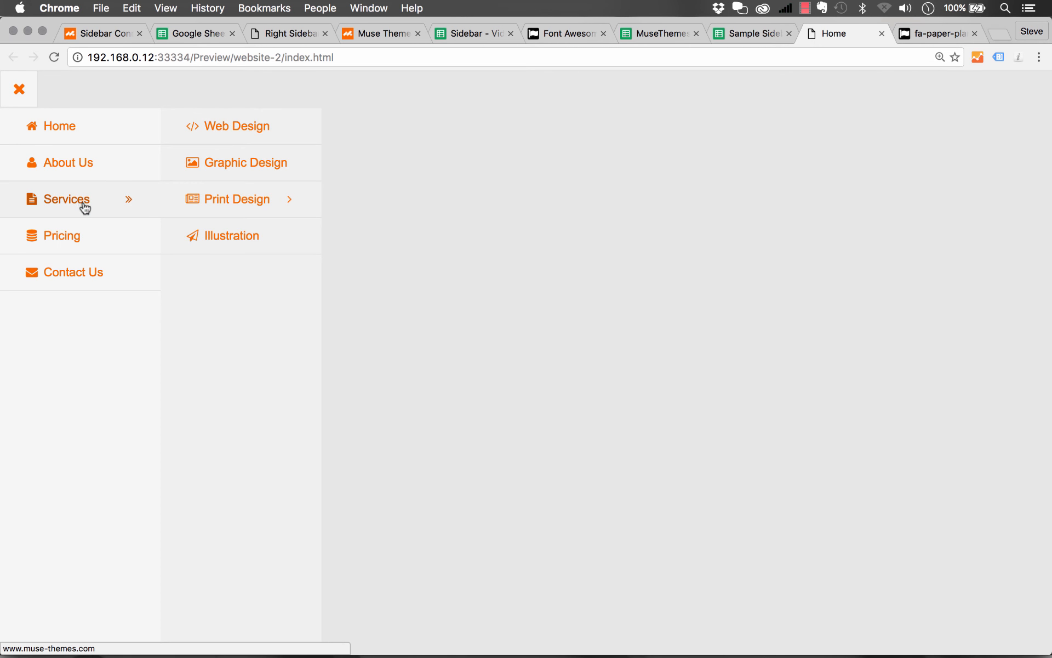
pyautogui.click(237, 240)
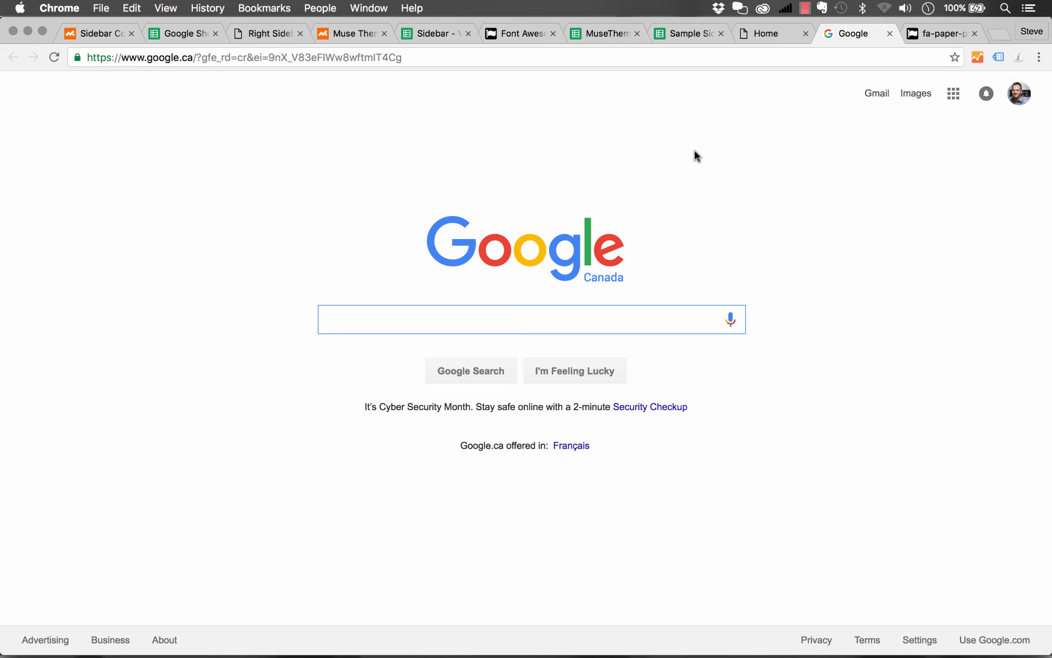
pyautogui.click(688, 33)
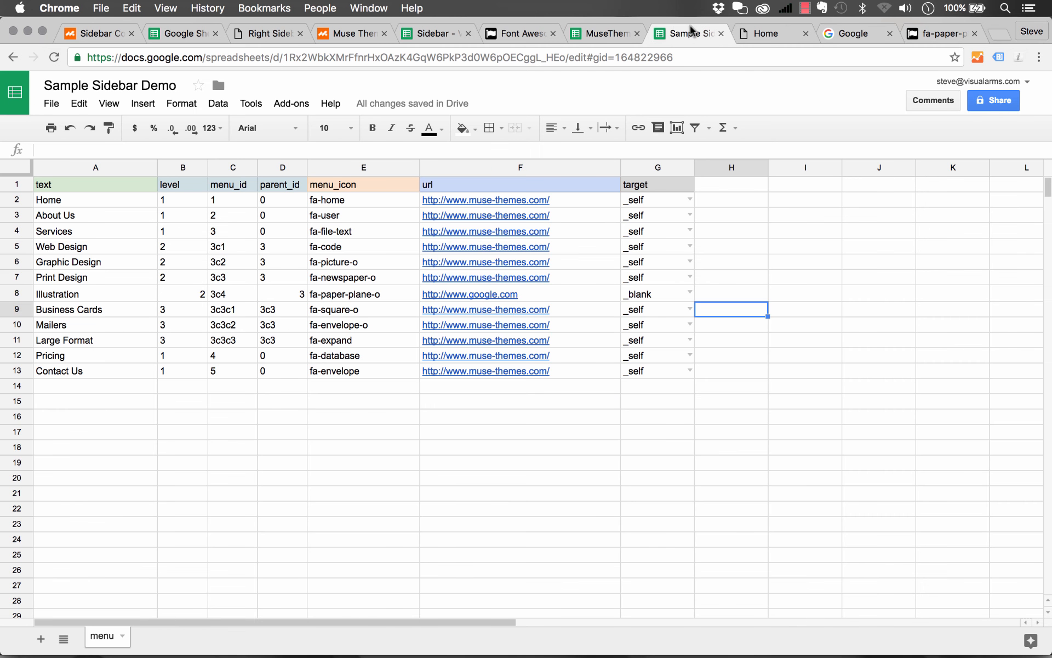